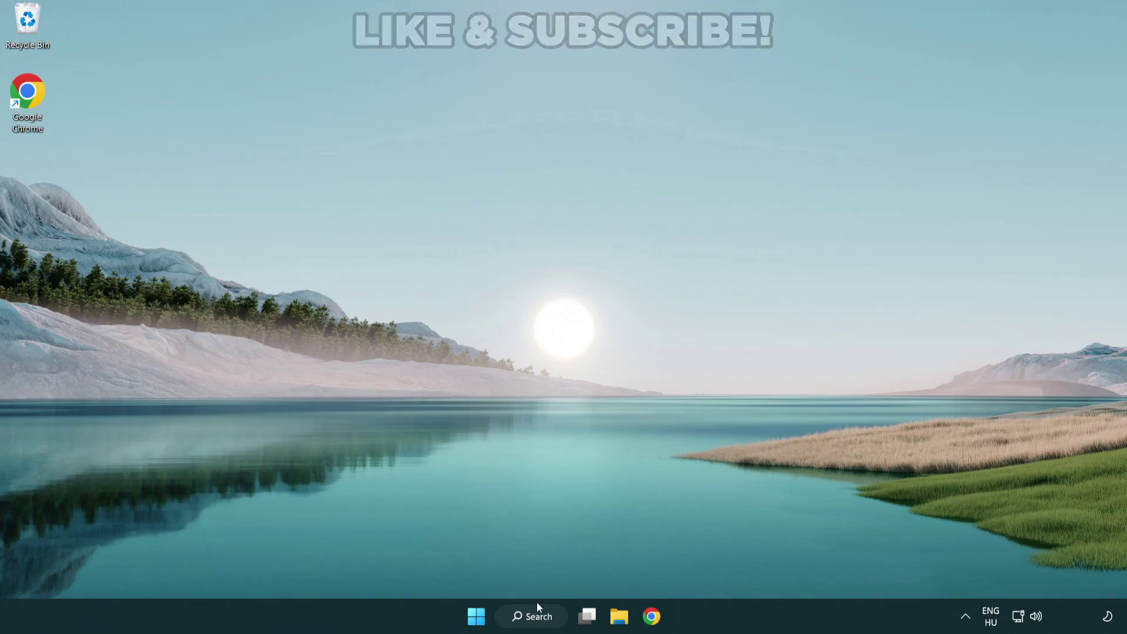
Search the taskbar for 'device manager' and open the Device Manager best match.
click(537, 618)
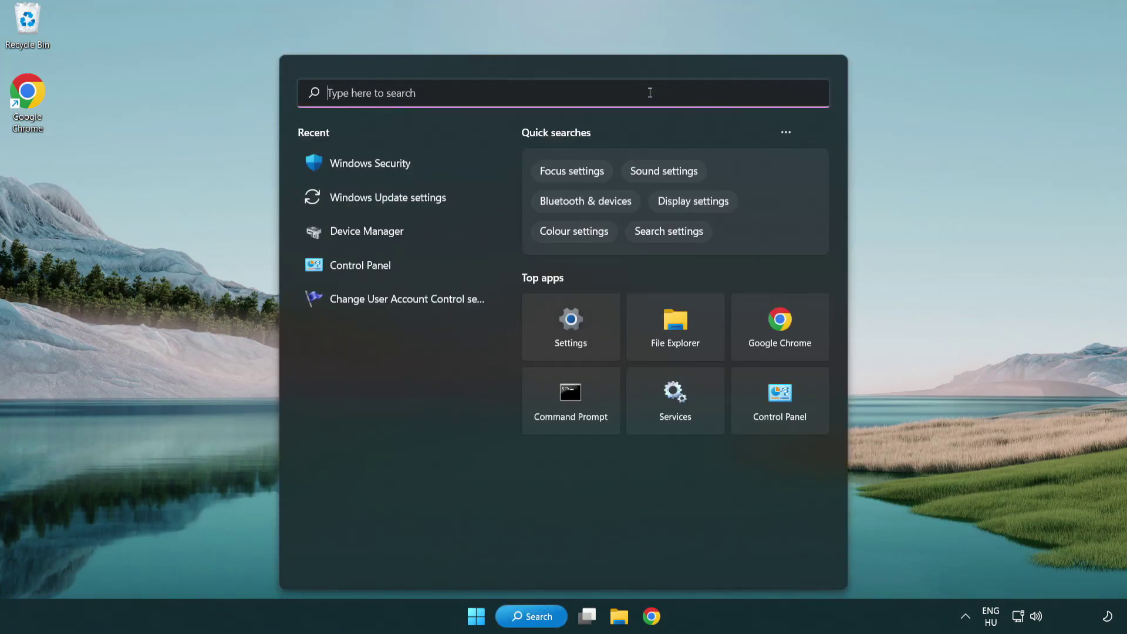
text(device m)
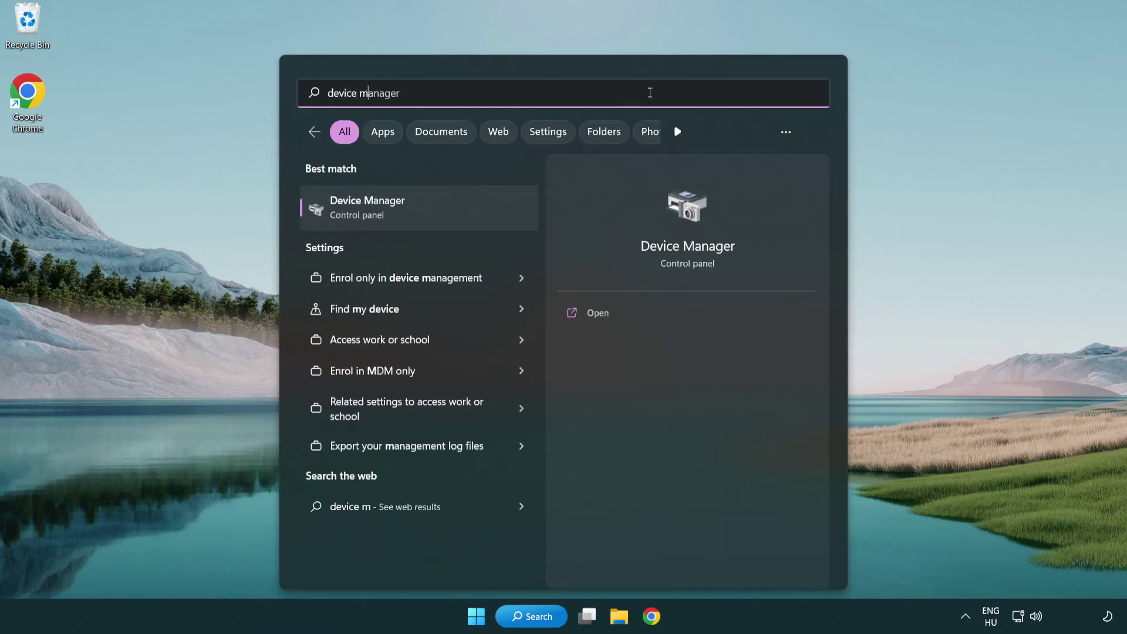
text(anager)
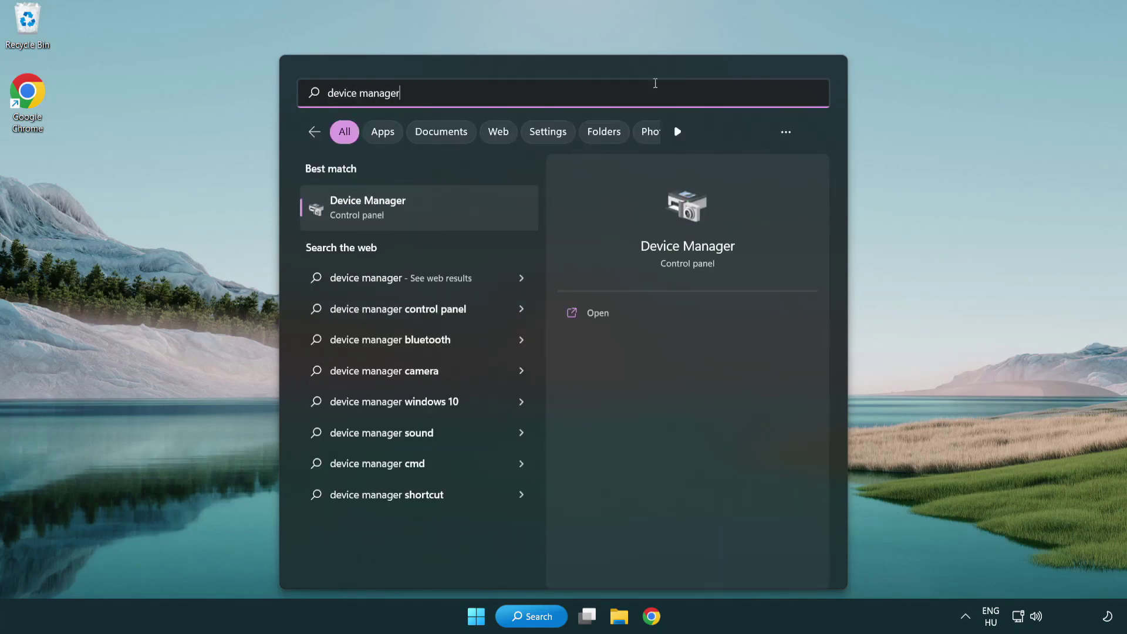
click(449, 211)
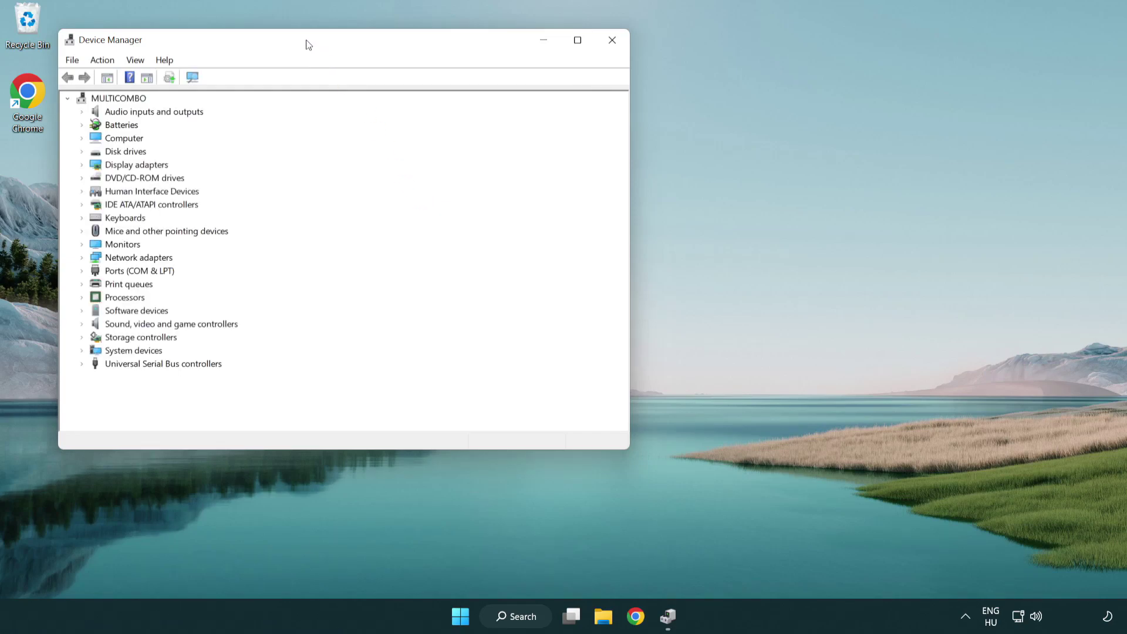
Center Device Manager, expand Display adapters, and open the context menu for VMware SVGA 3D.
drag(307, 45, 496, 113)
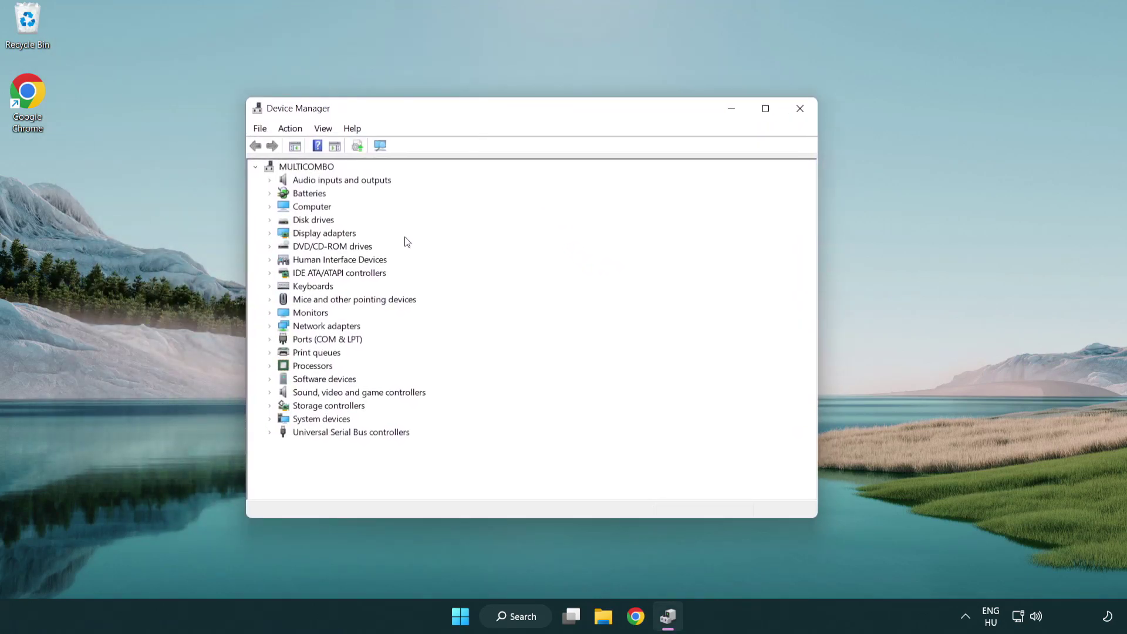
click(330, 234)
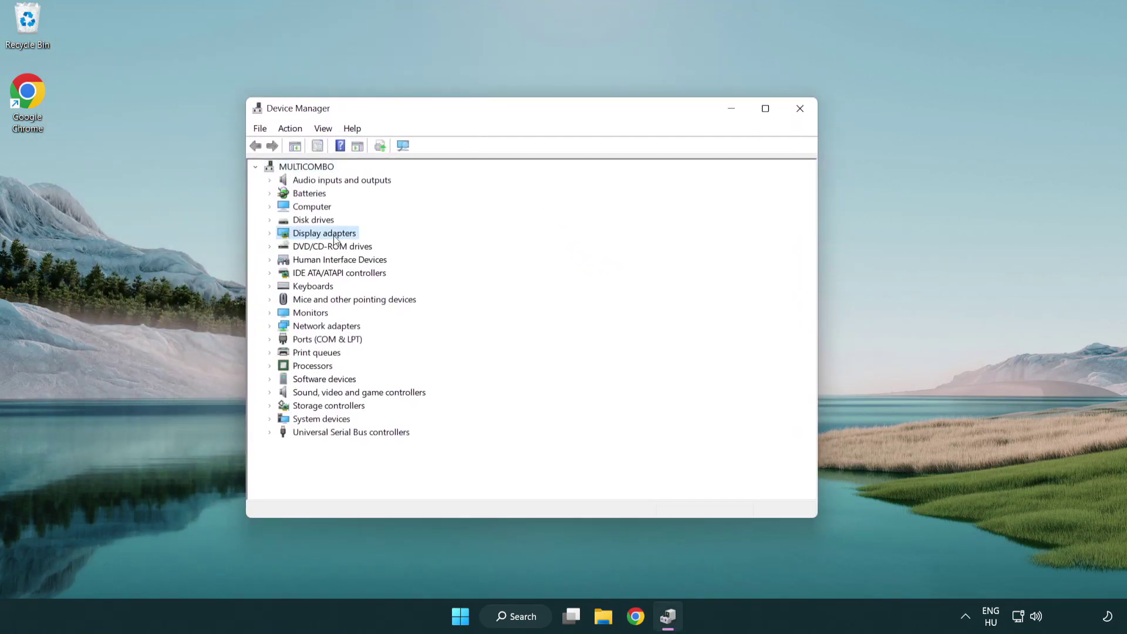
click(269, 234)
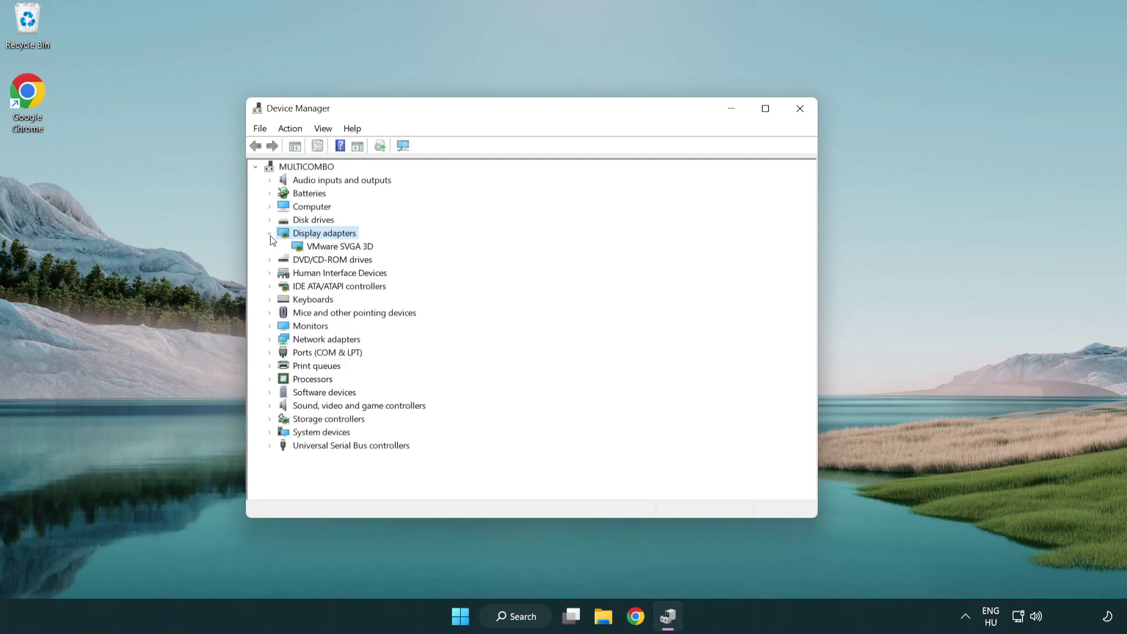
click(335, 249)
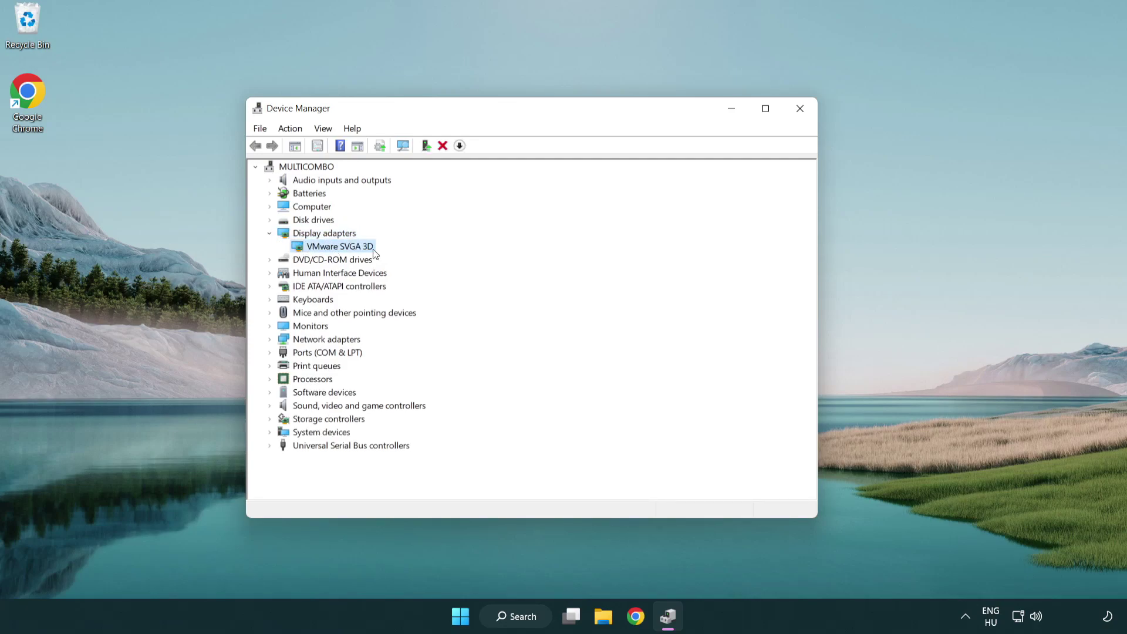
right_click(336, 251)
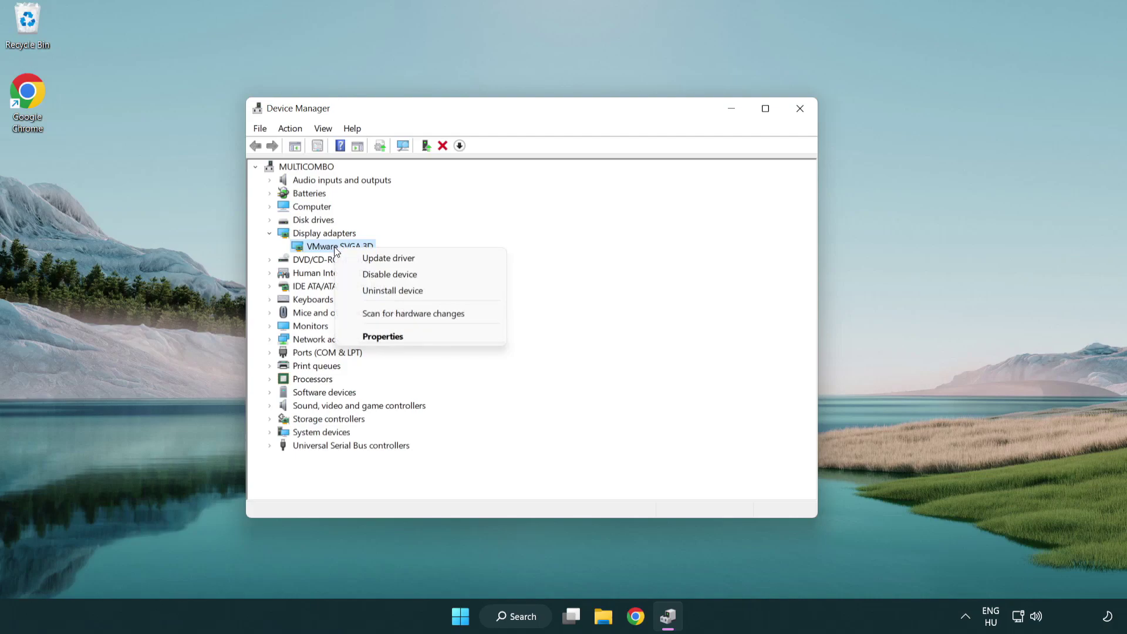
Auto-search for a VMware SVGA 3D driver, accept the best-already-installed result, and close Device Manager.
click(444, 259)
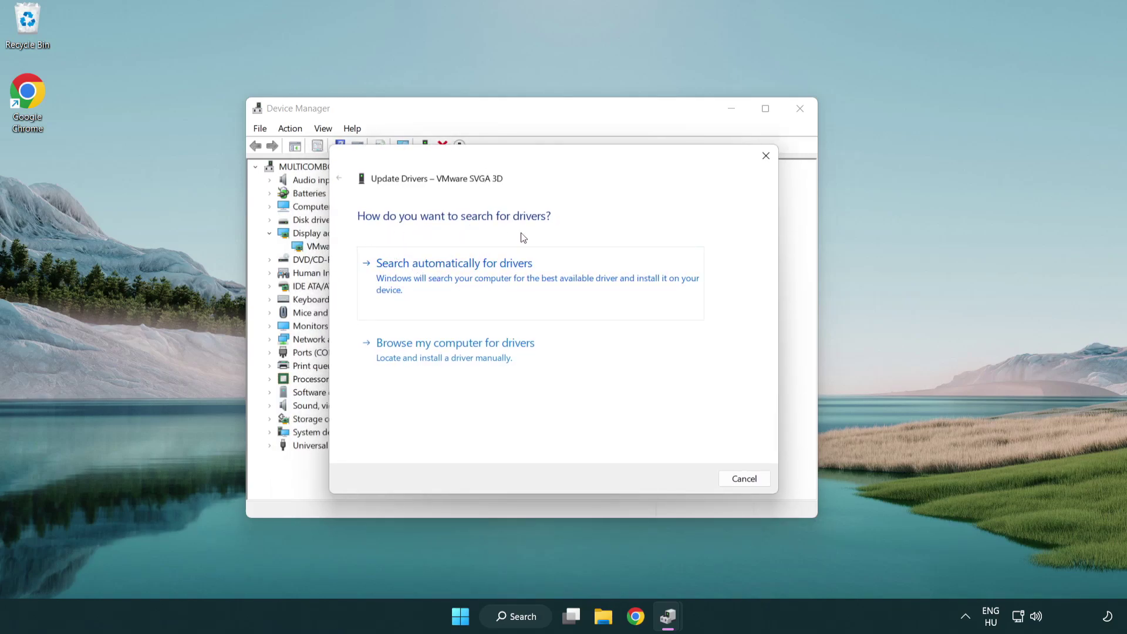
click(495, 273)
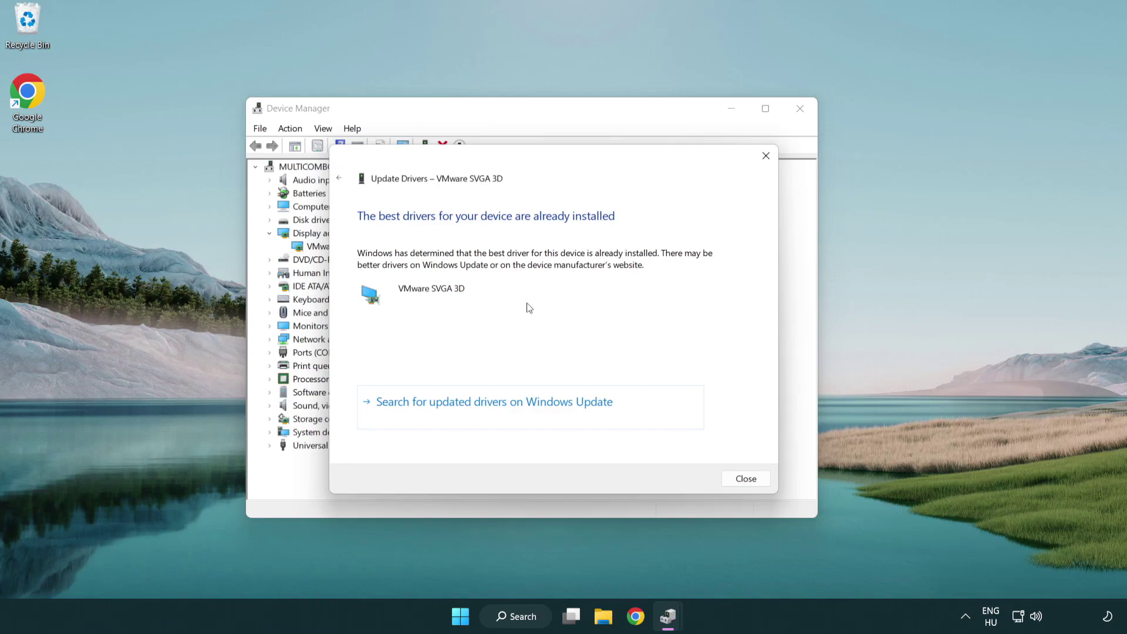
click(745, 479)
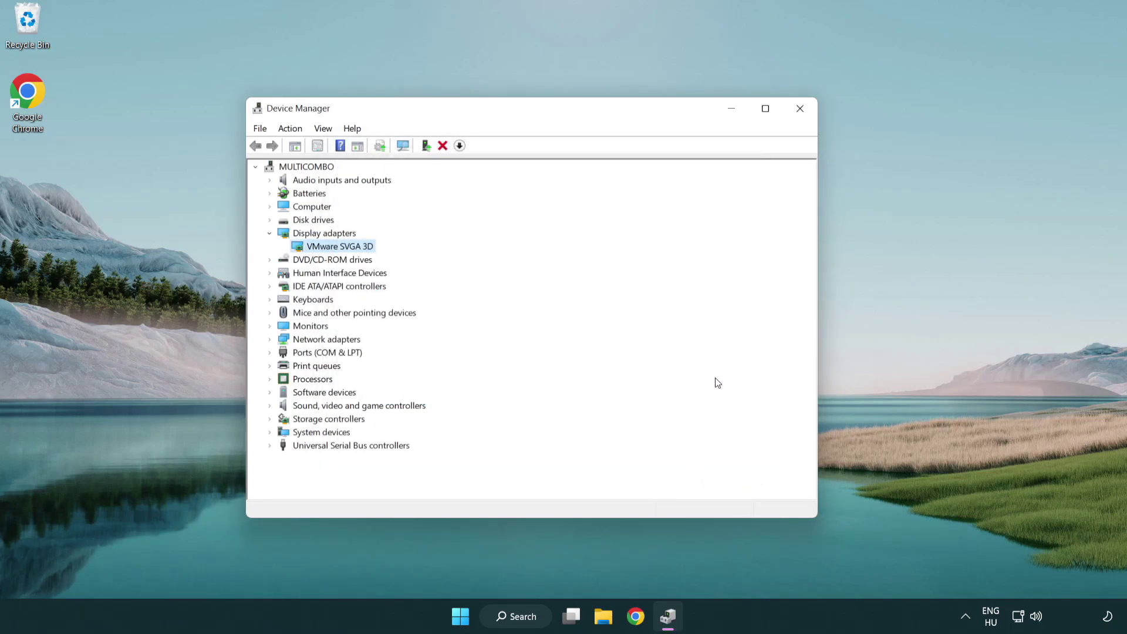
click(801, 110)
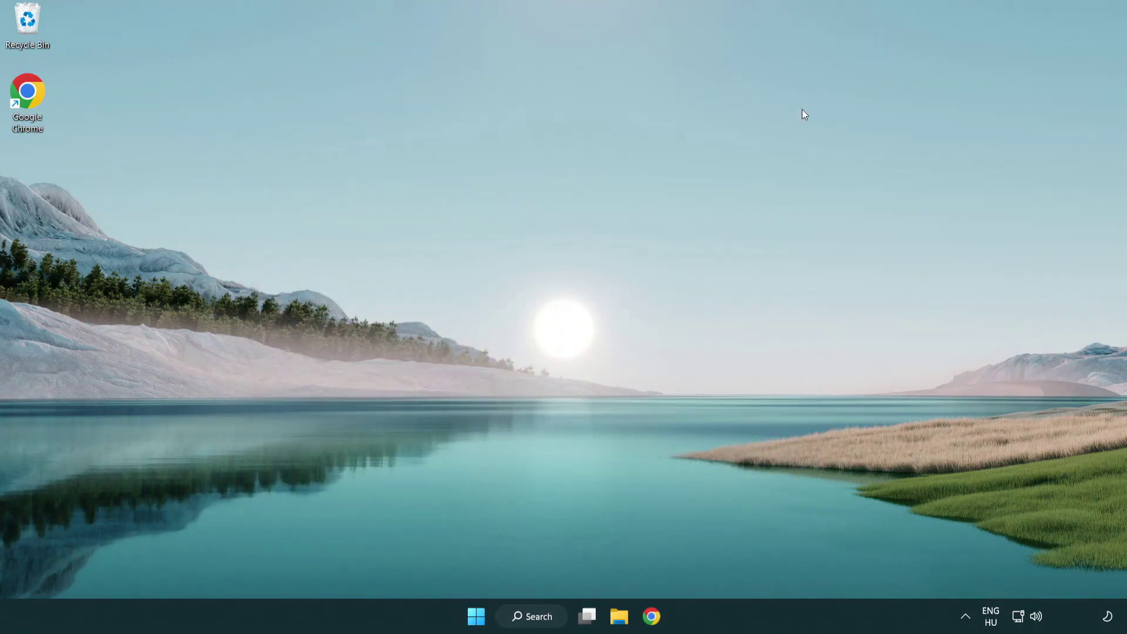
Search the taskbar for 'update' and open Windows Update settings.
click(539, 615)
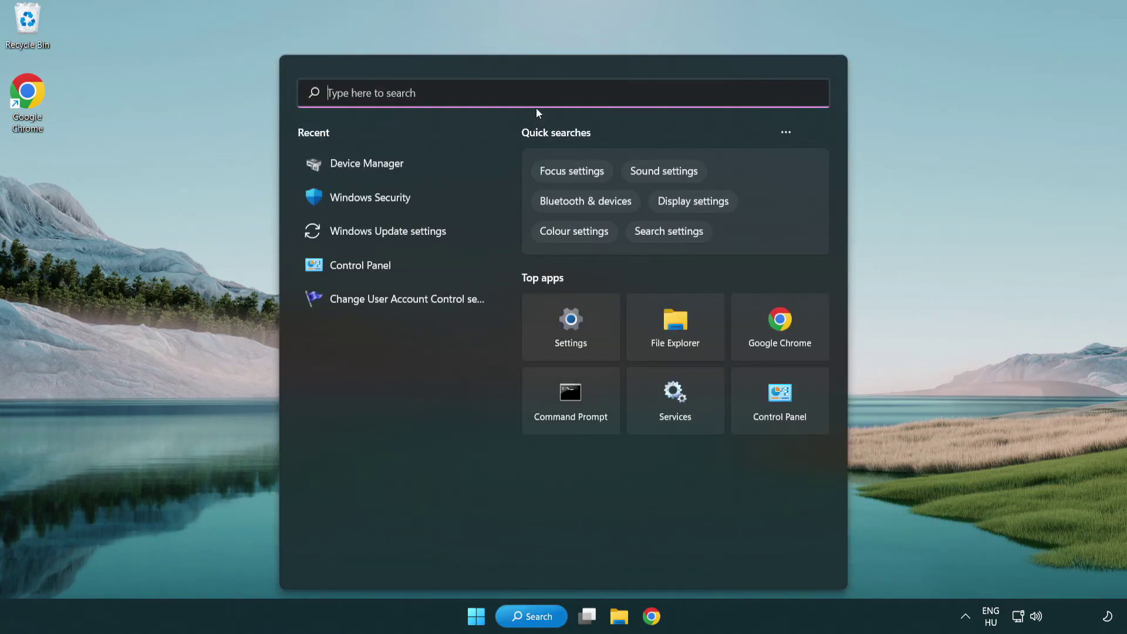
text(u)
text(pdate)
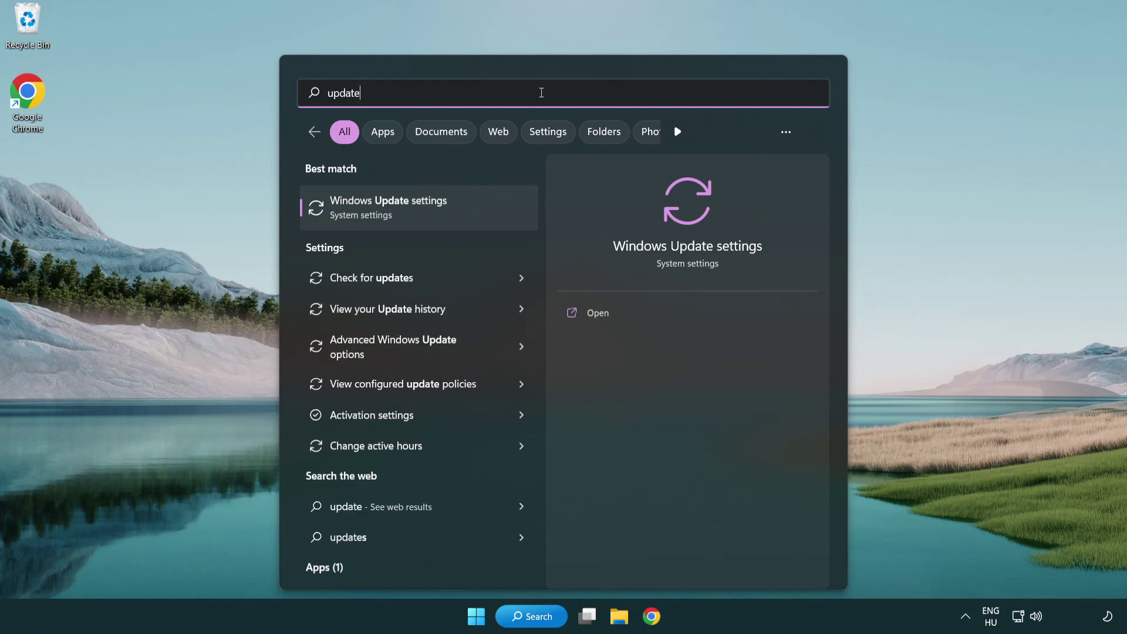
click(439, 217)
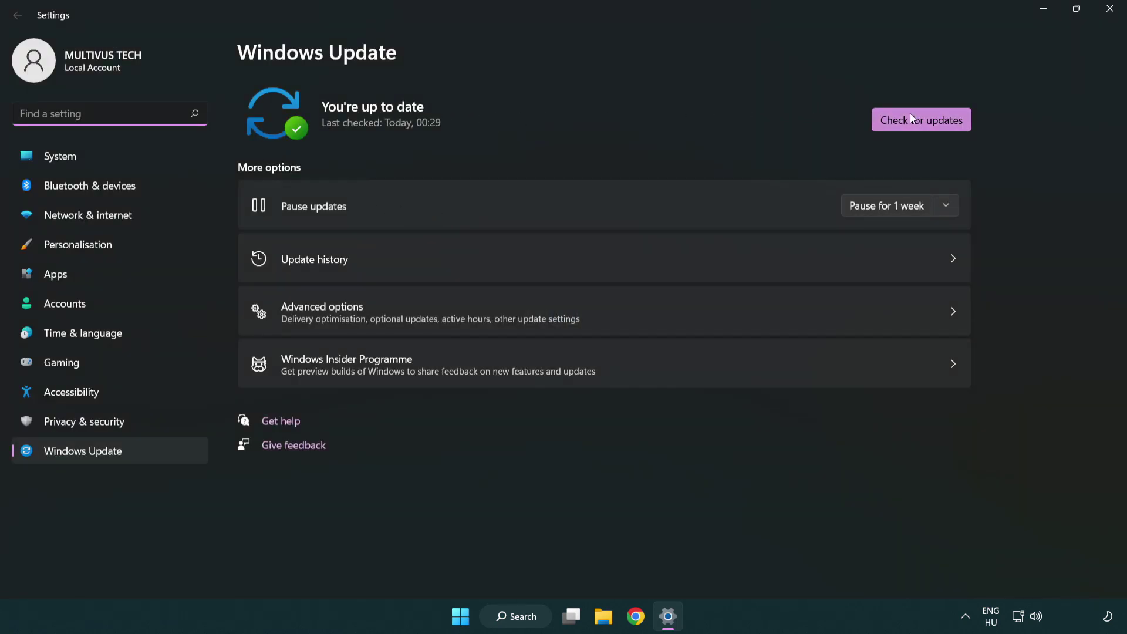
Run a Windows Update check, confirm You're up to date, and close Settings.
click(940, 129)
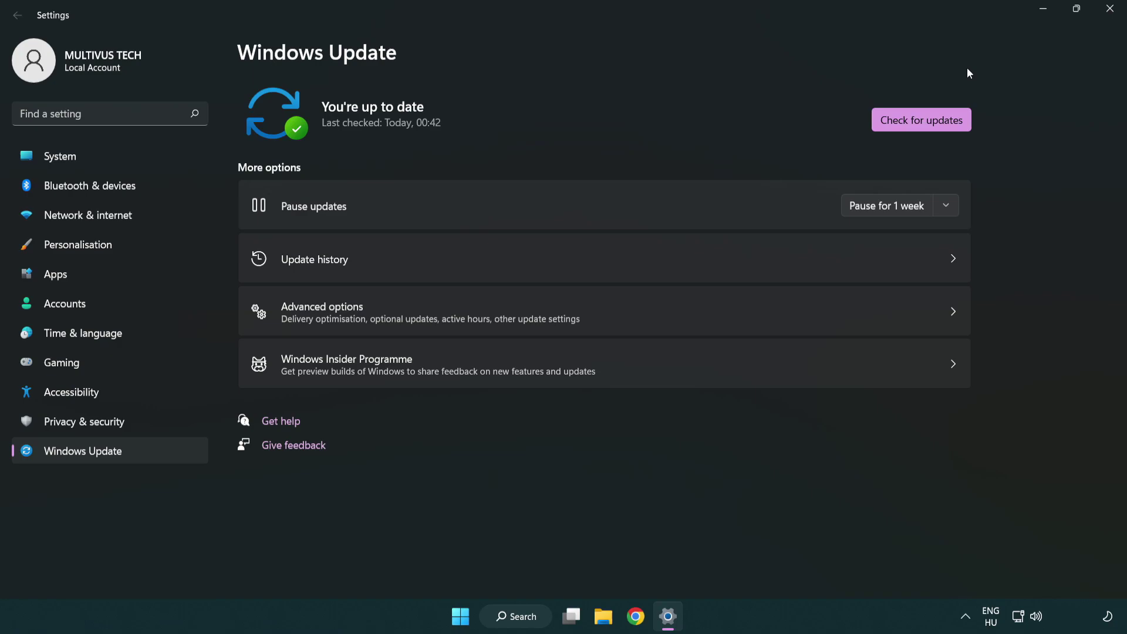
click(1104, 16)
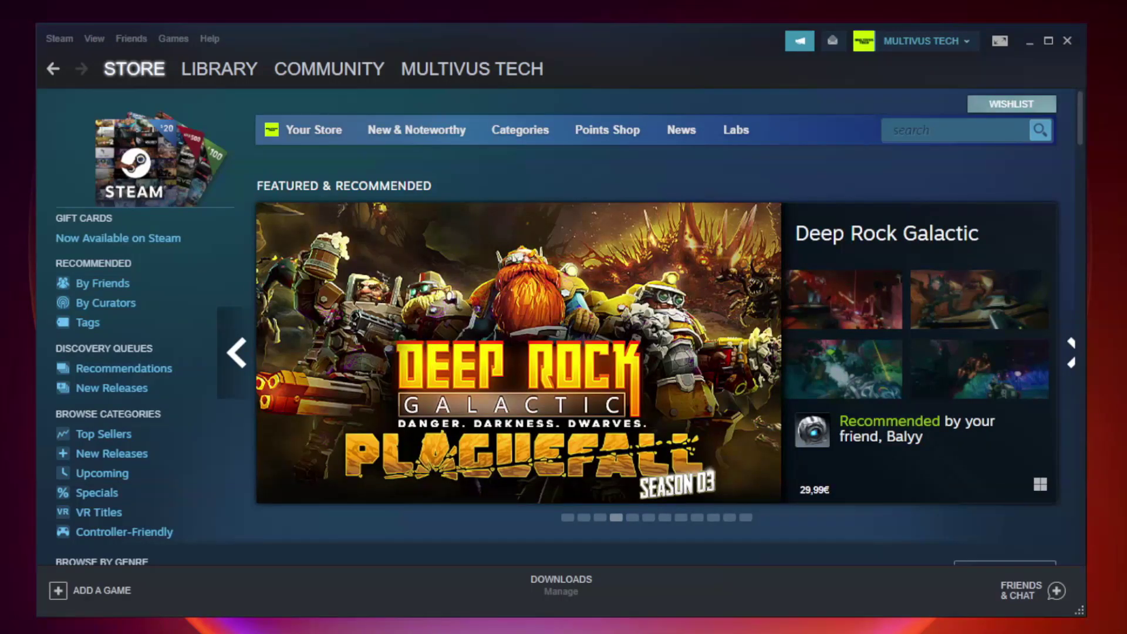
mouse_move(220, 69)
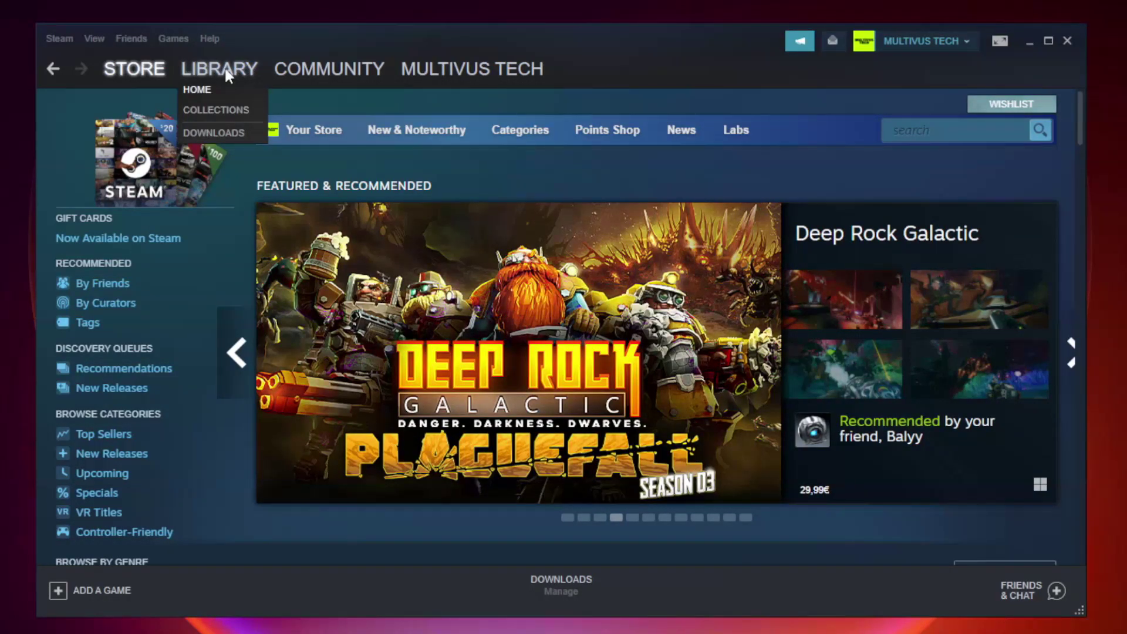
In the Steam library, open the context menu for YOUR NOT WORKING GAME under Favorites.
click(219, 69)
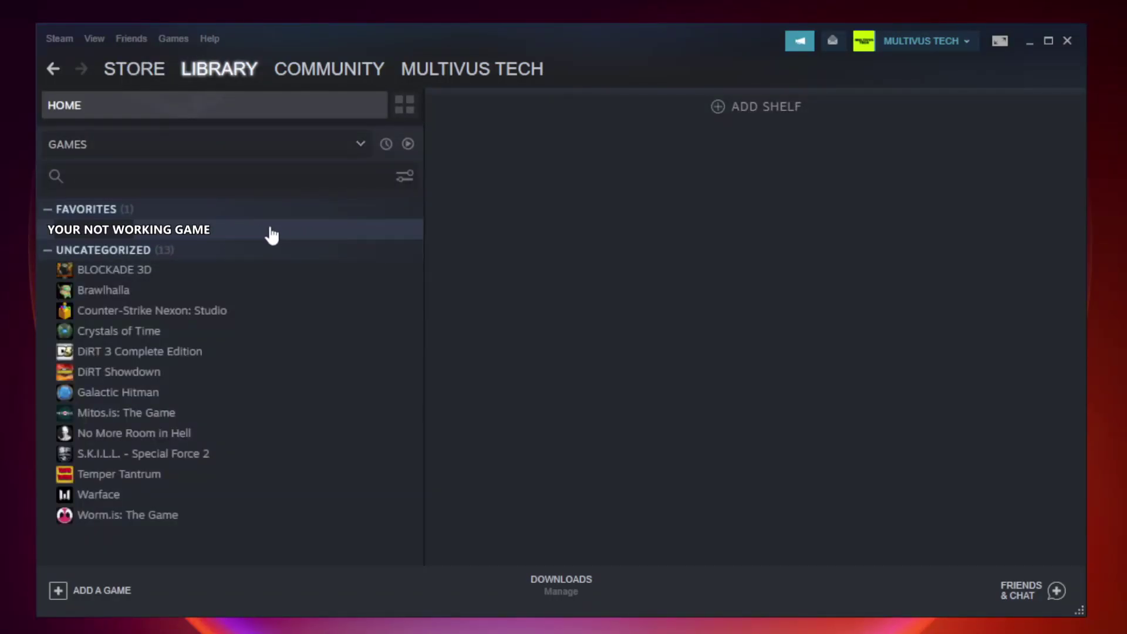
click(243, 233)
right_click(243, 232)
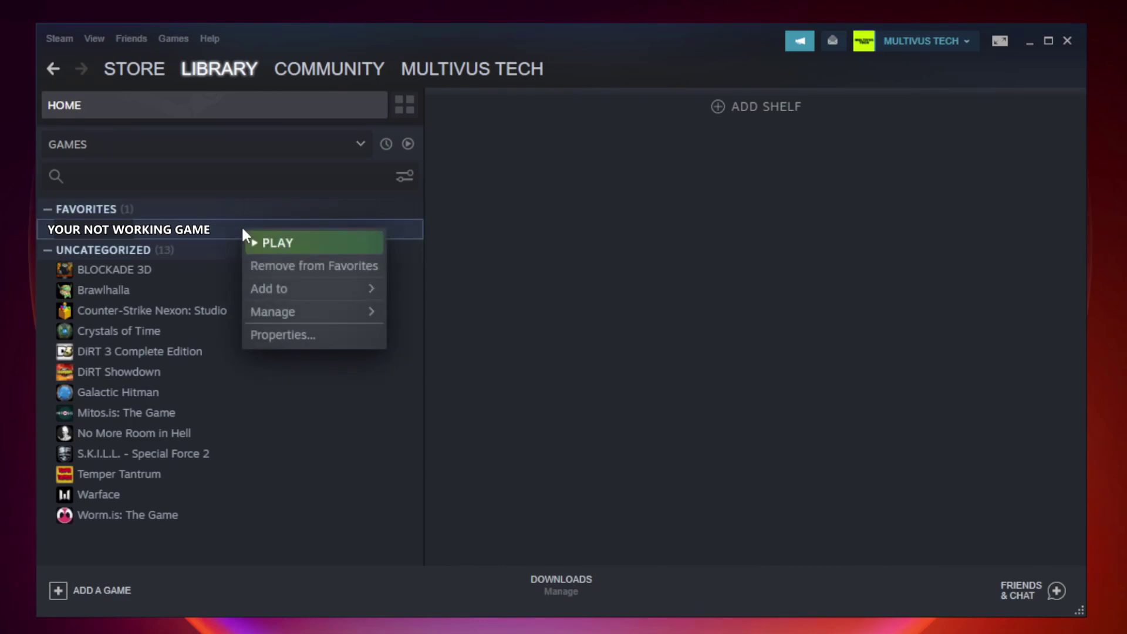
Verify the game's files from Properties > Local Files until all 9192 files validate.
click(311, 338)
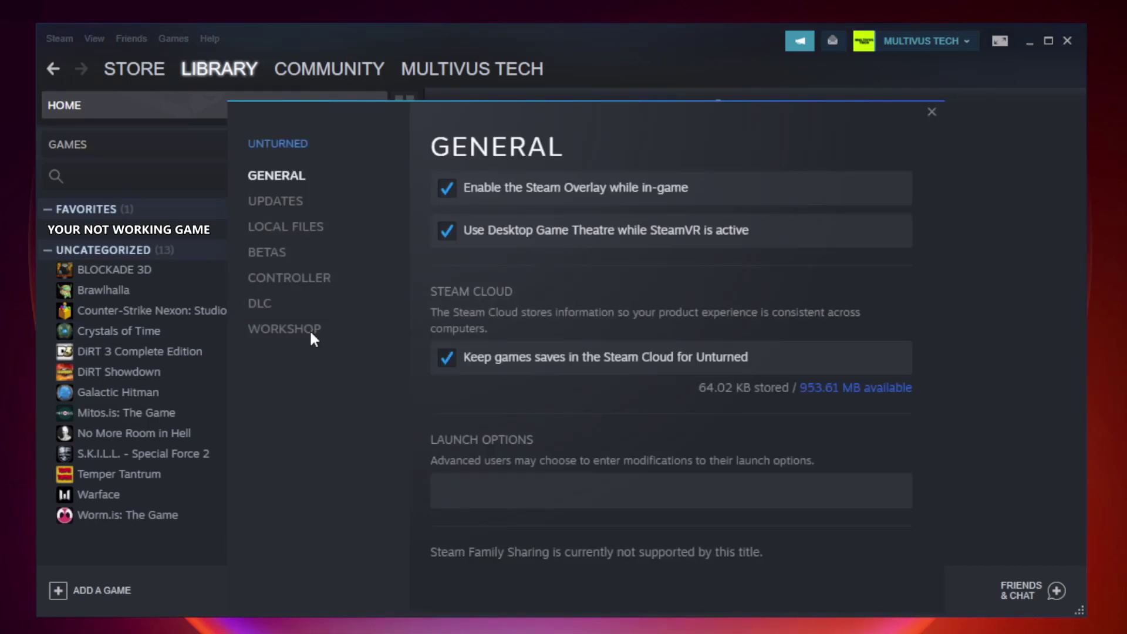
click(298, 231)
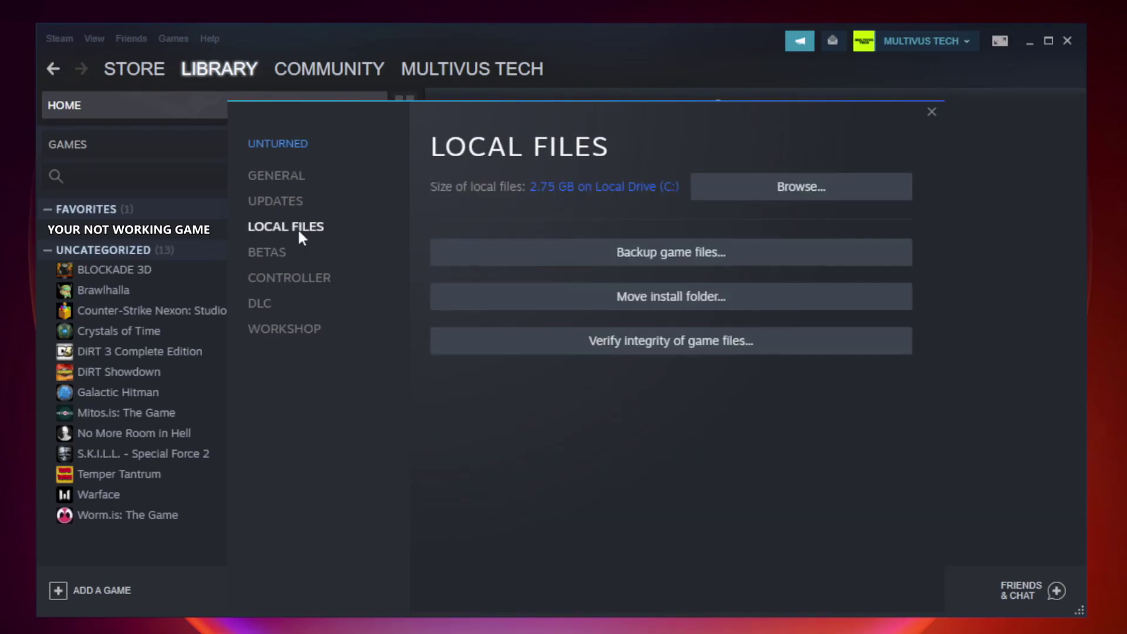
click(680, 347)
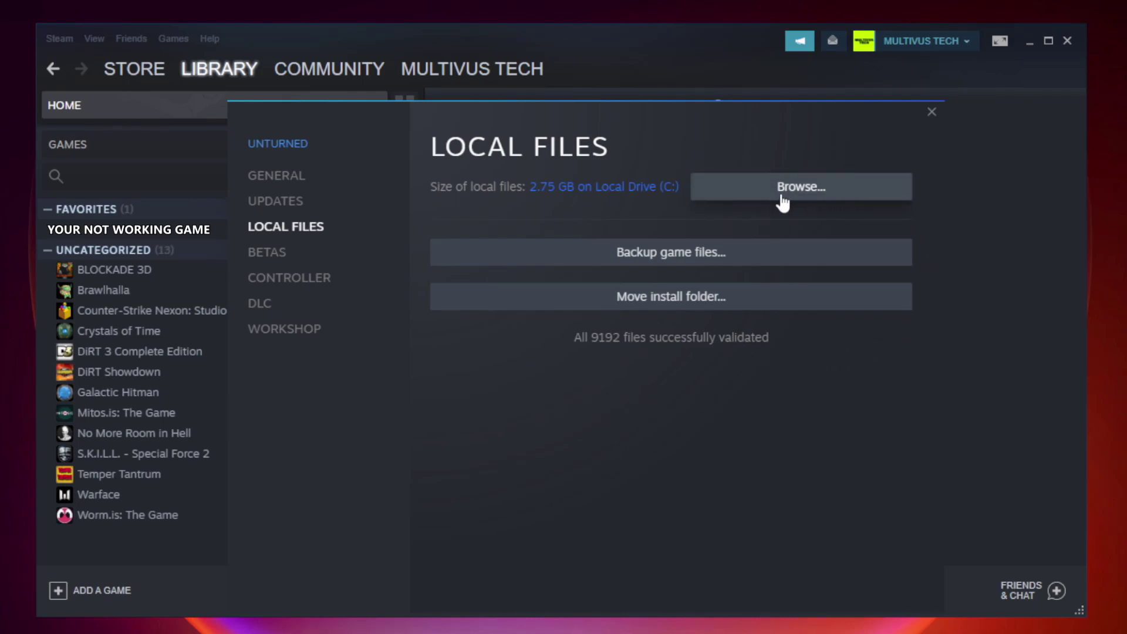
Open the game's install folder and show Properties for the YOUR NOT WORKING GAME shortcut.
click(806, 202)
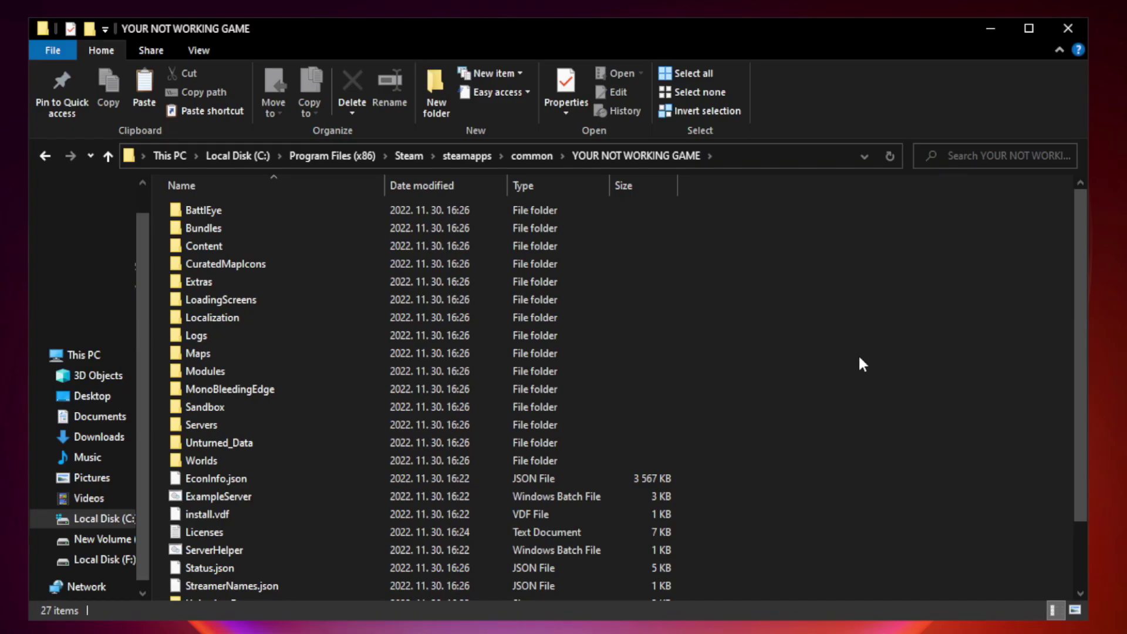
drag(1081, 307, 1083, 405)
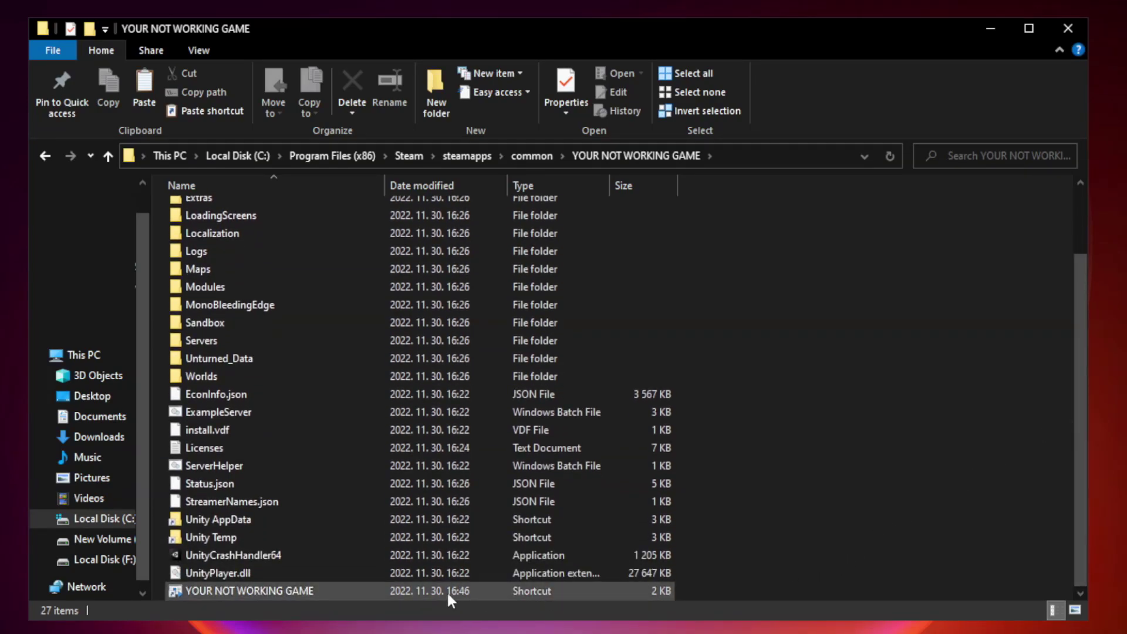
click(388, 592)
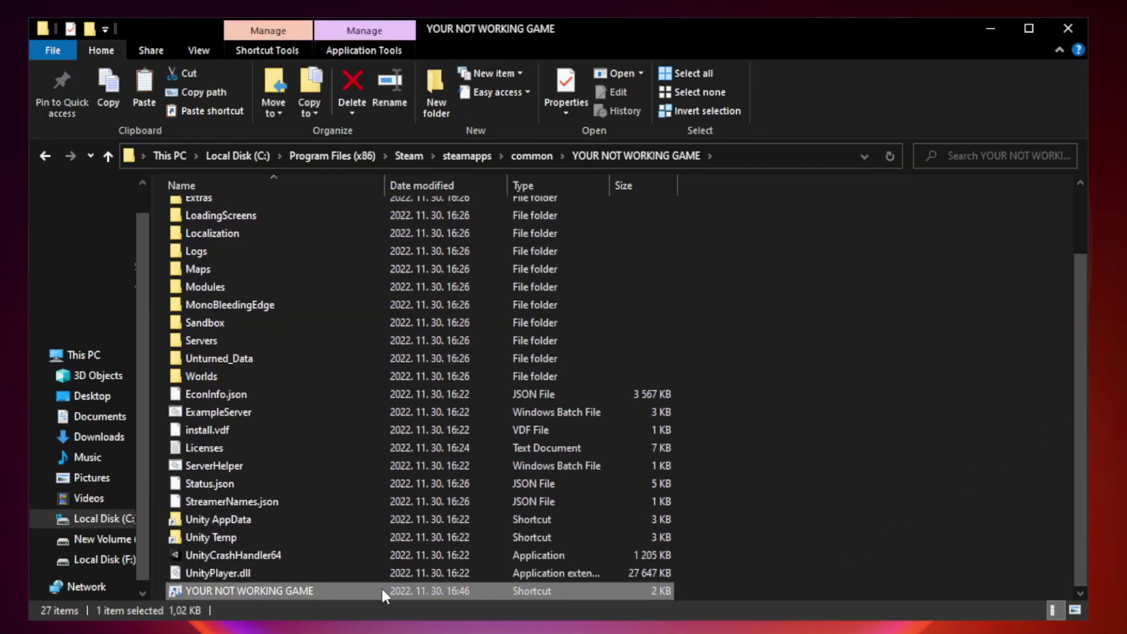
right_click(382, 595)
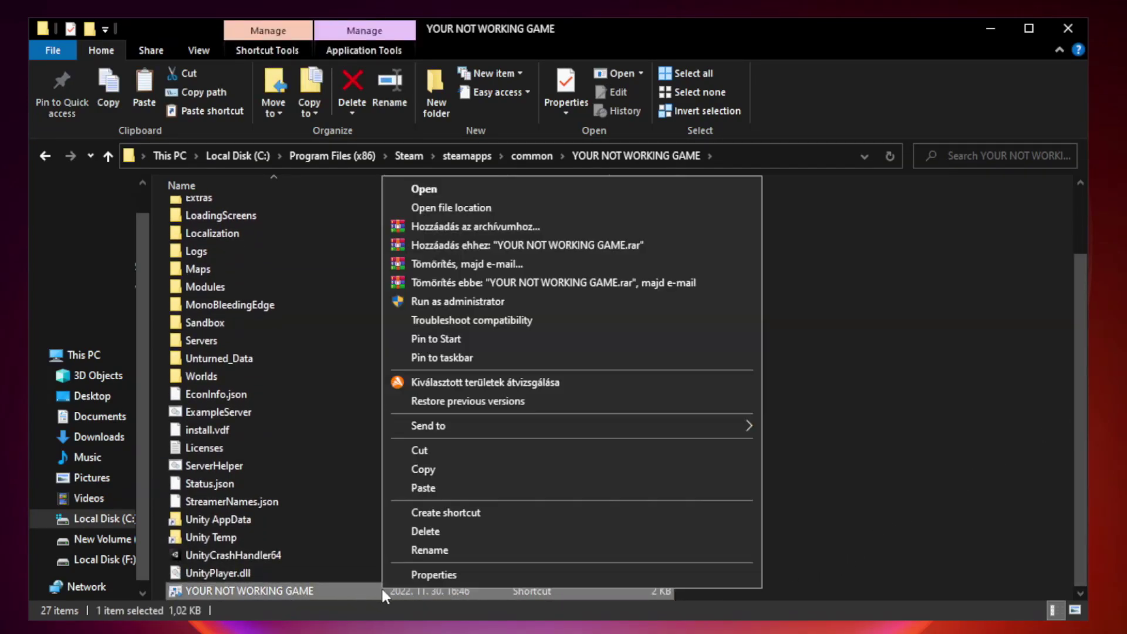
click(568, 576)
Set the shortcut to Windows 8 compatibility mode, fullscreen optimizations off, administrator rights, and apply.
drag(560, 311, 559, 127)
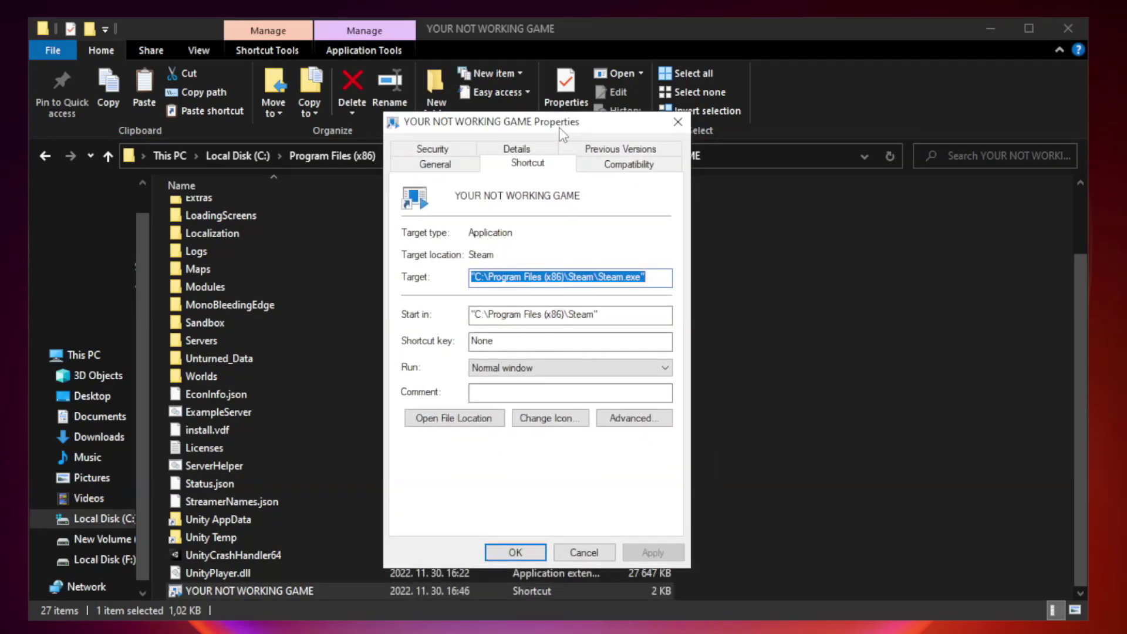
click(625, 164)
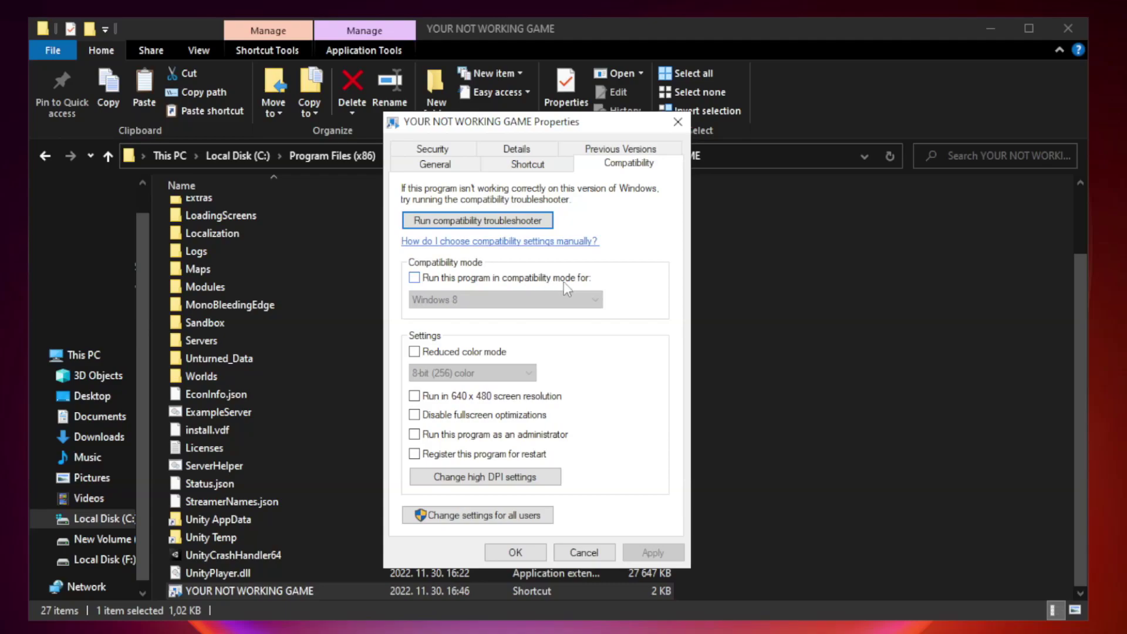
click(449, 281)
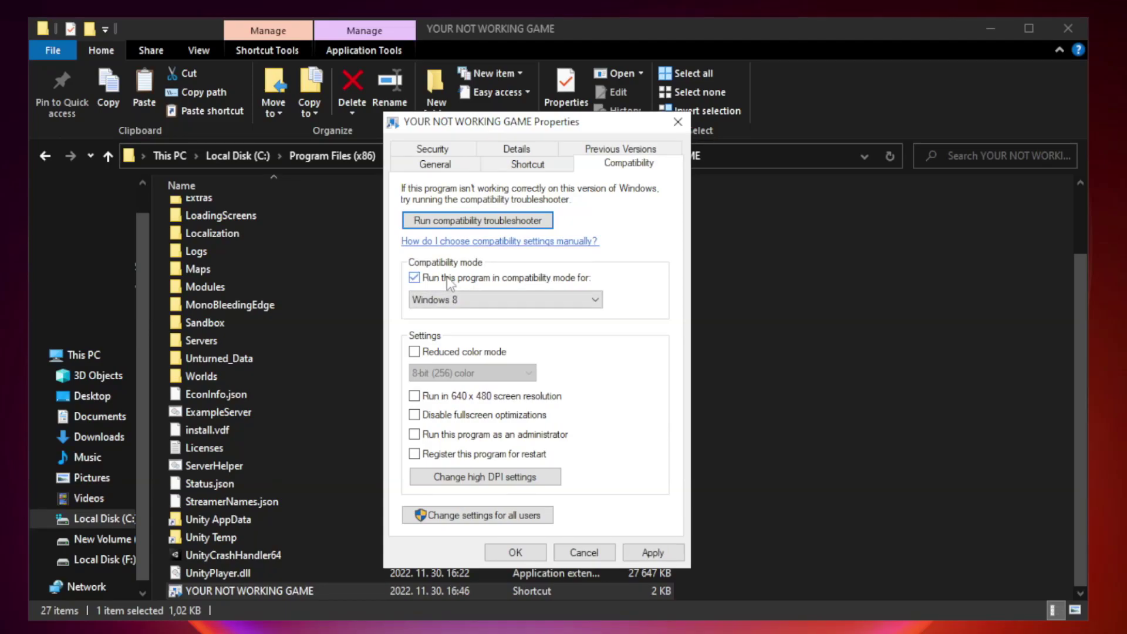
click(506, 300)
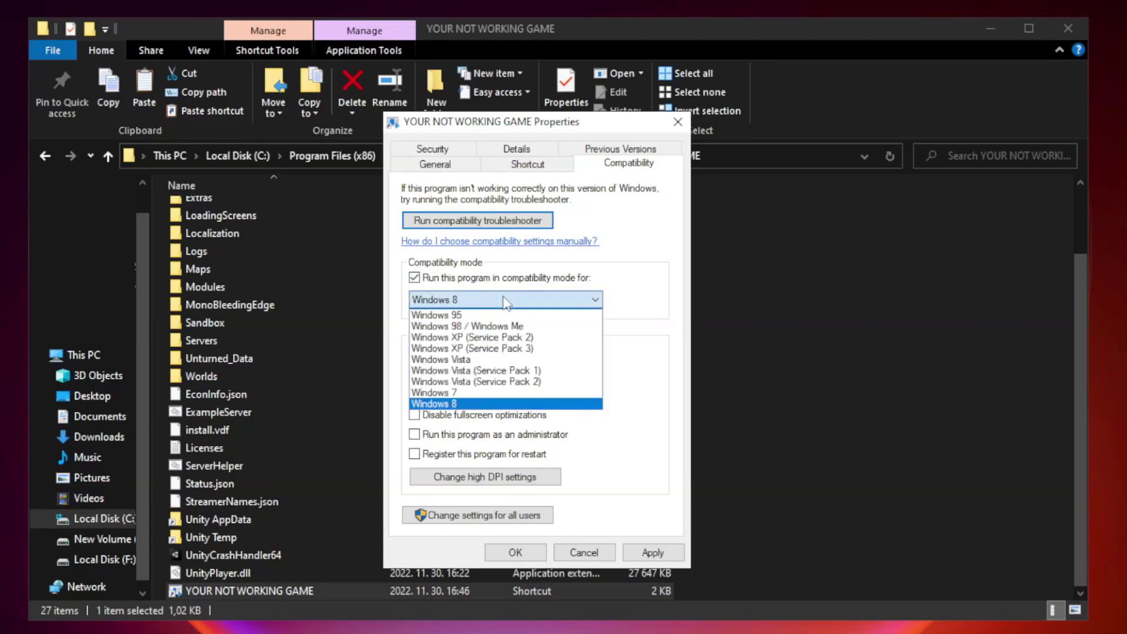
click(476, 404)
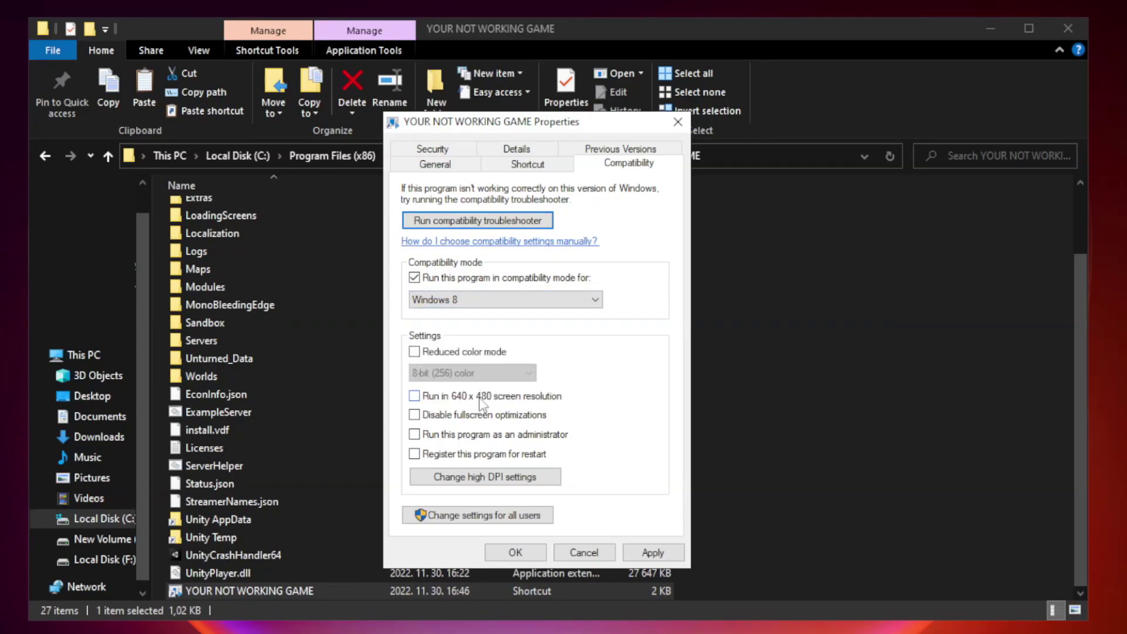
click(440, 421)
click(650, 554)
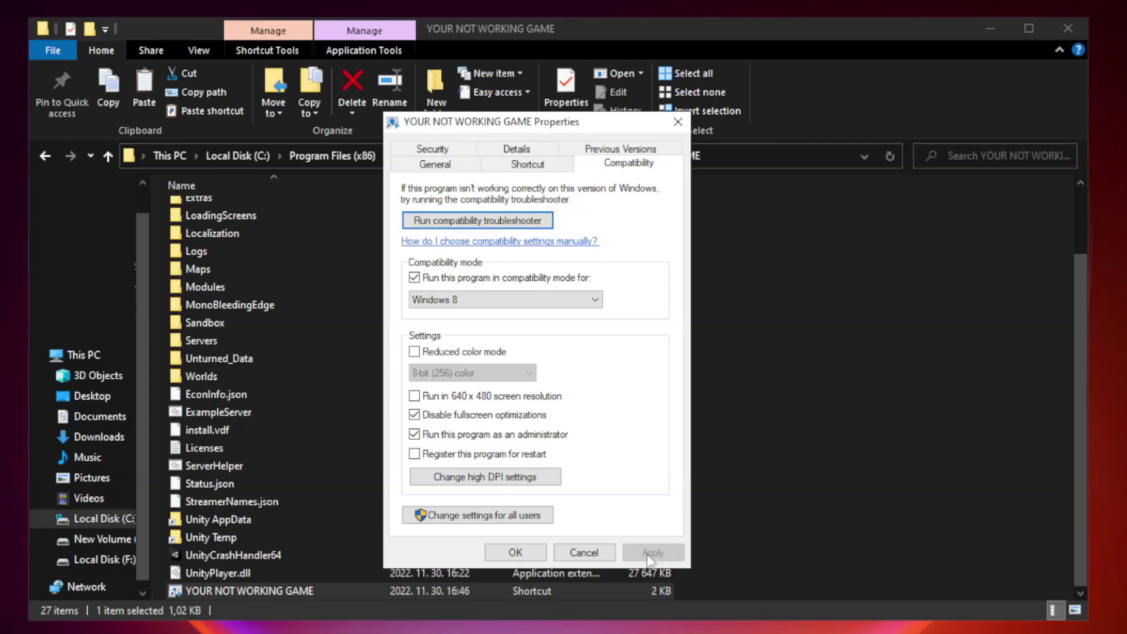
click(514, 552)
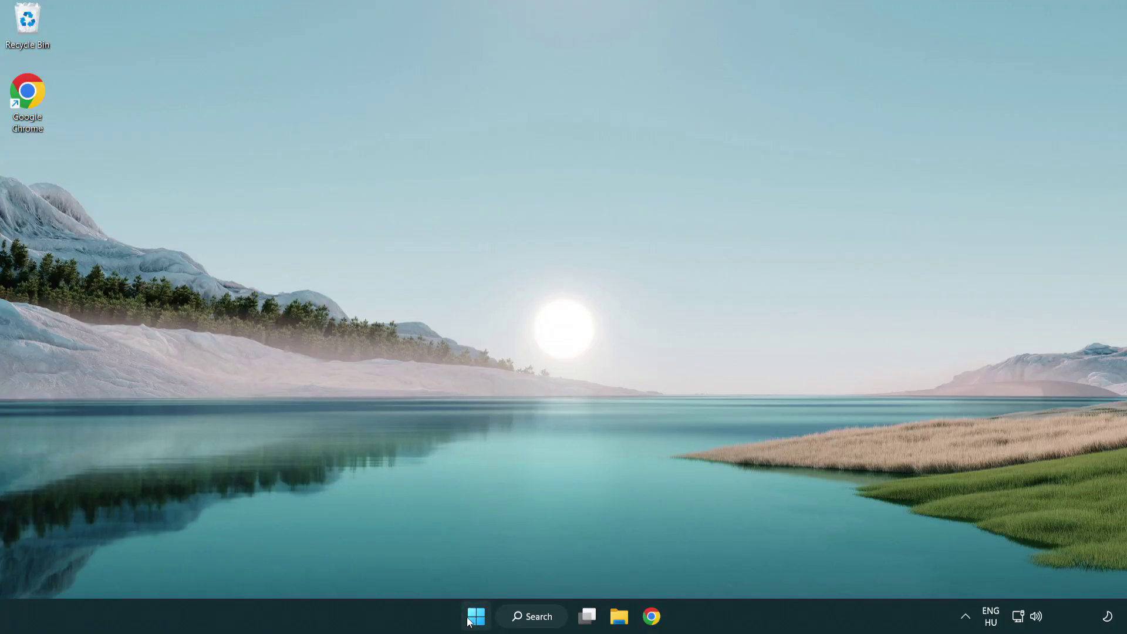
Open Task Manager from the Start menu's right-click list and show its Startup apps.
right_click(475, 619)
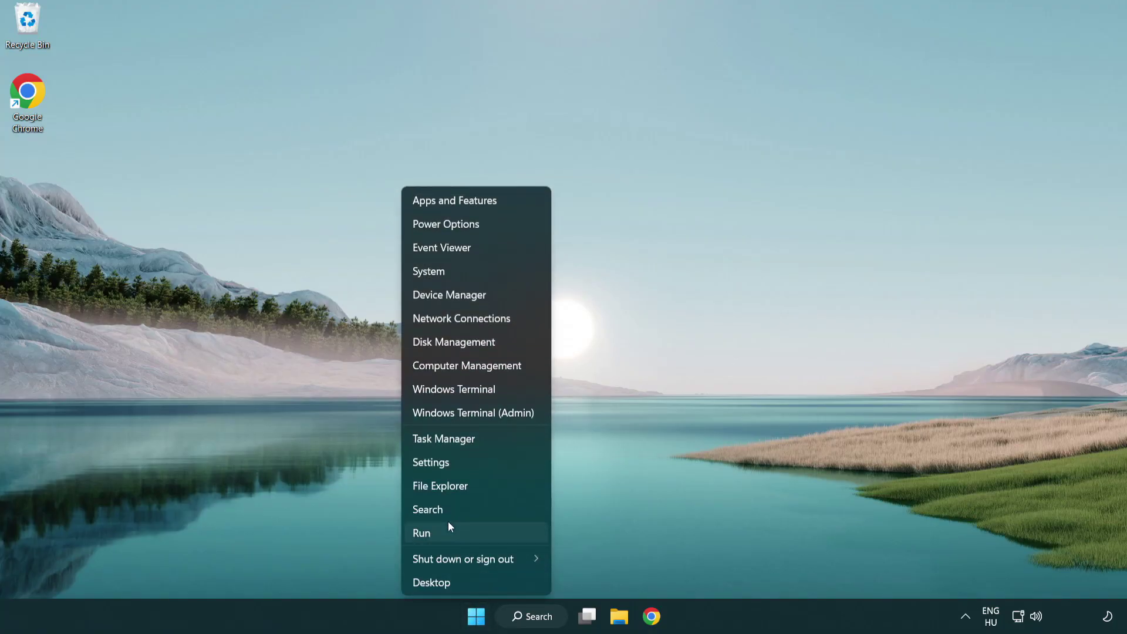
click(498, 444)
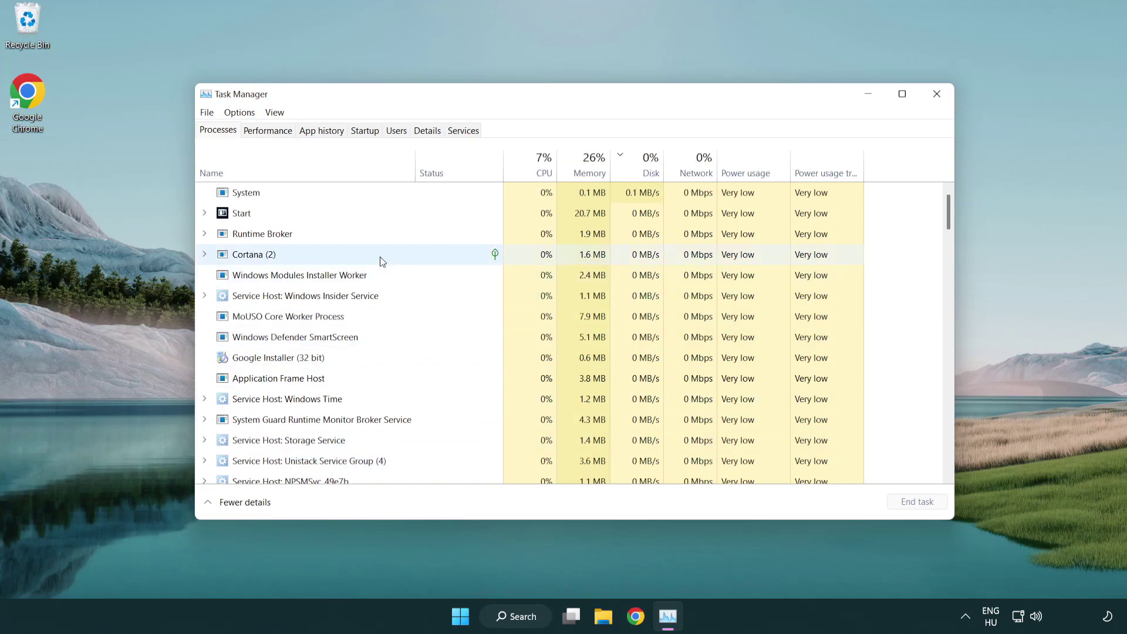
click(368, 132)
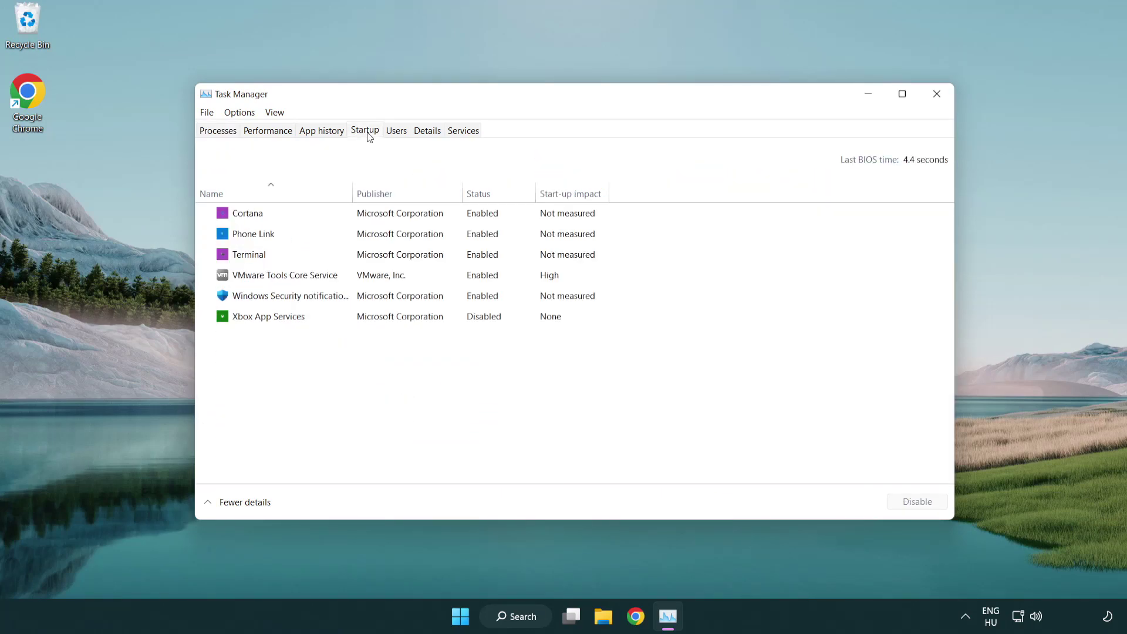
Disable Terminal, Phone Link, Cortana and Windows Security notifications at startup, then close Task Manager.
click(368, 256)
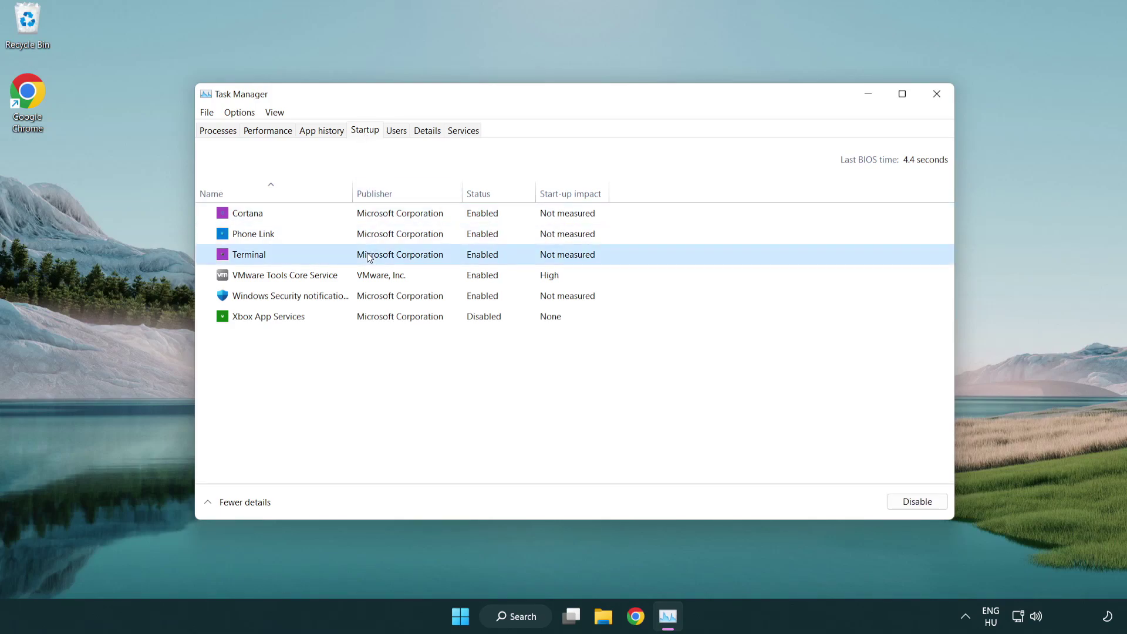
click(880, 500)
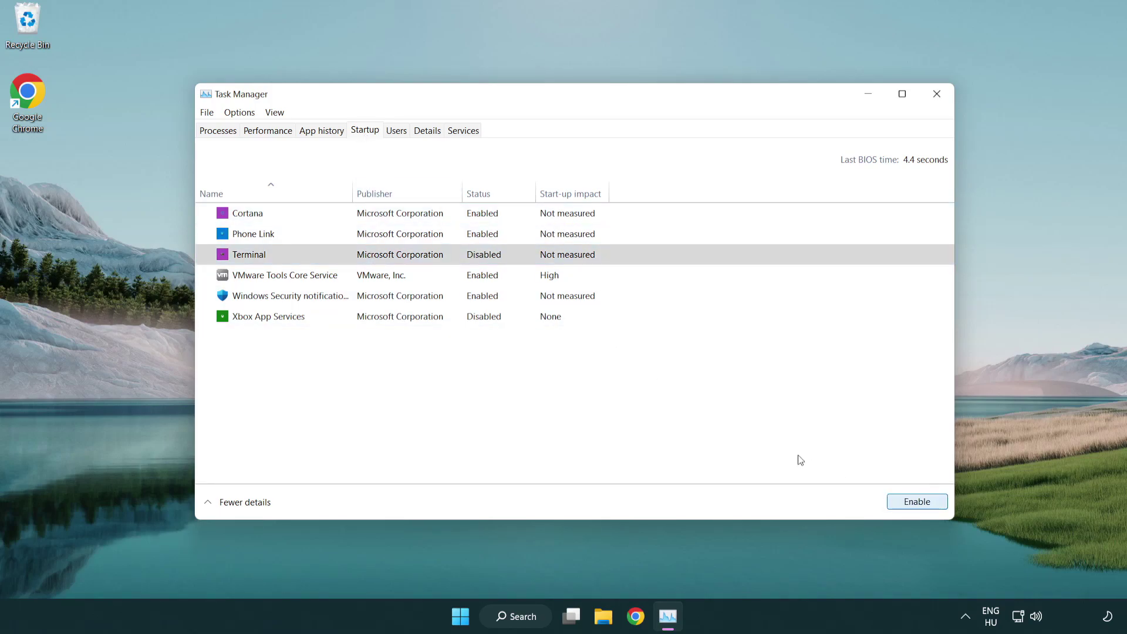
click(471, 238)
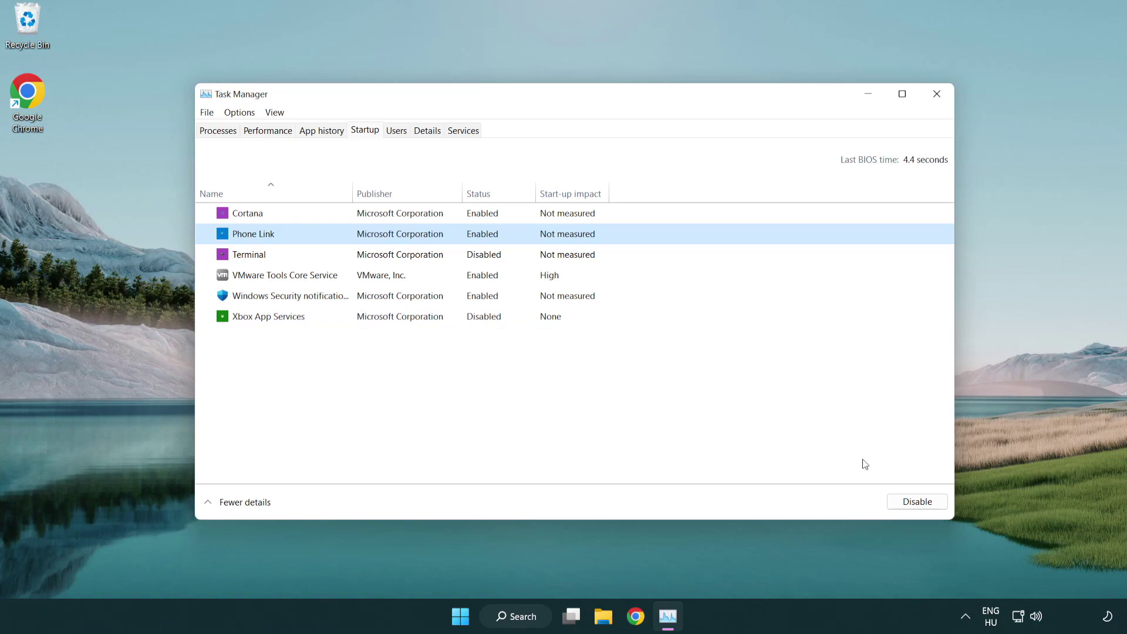
click(916, 502)
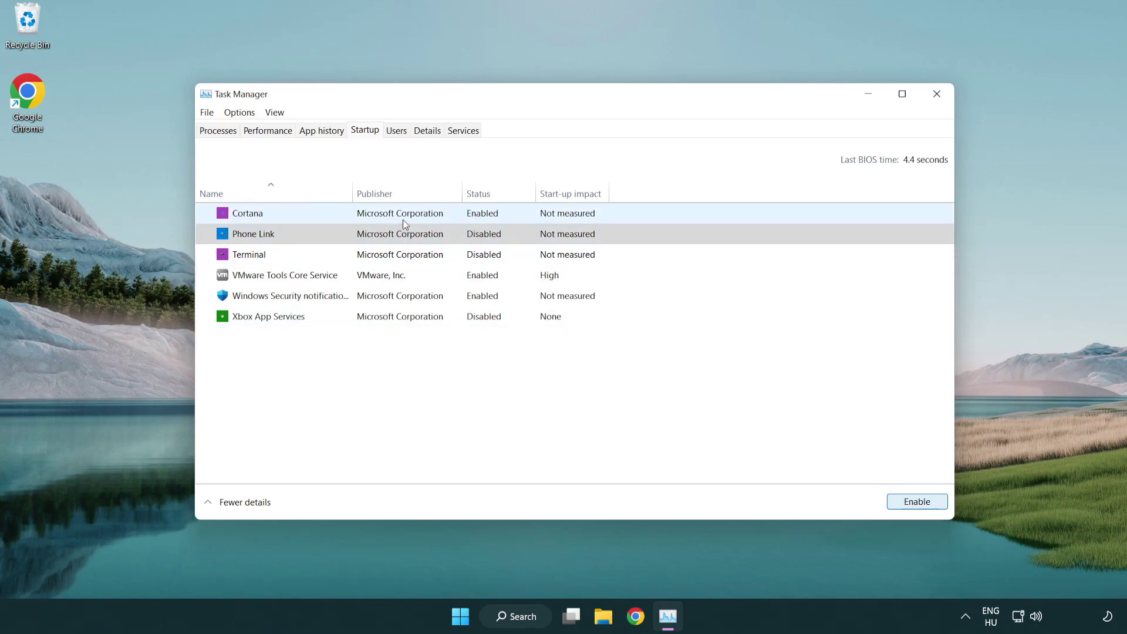
click(402, 219)
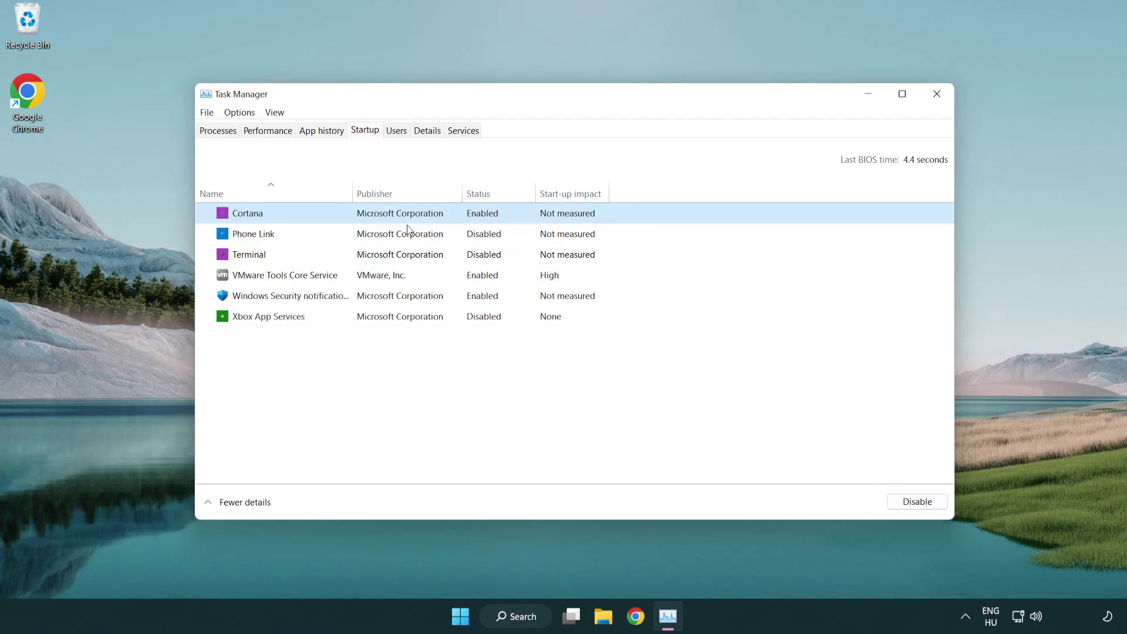
click(892, 499)
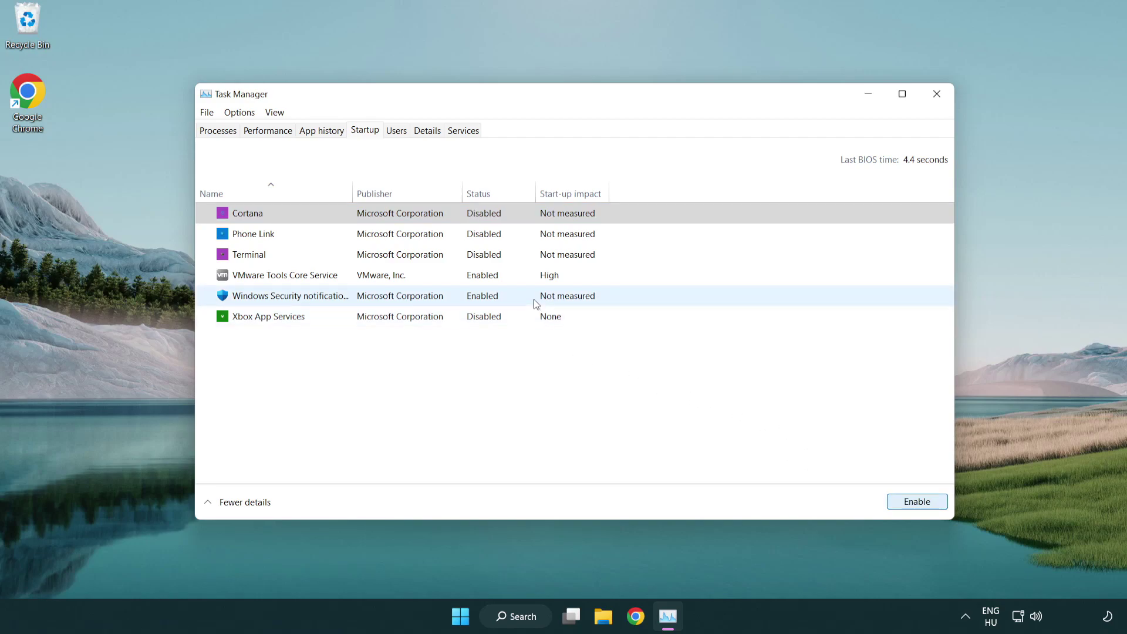
click(535, 299)
click(889, 499)
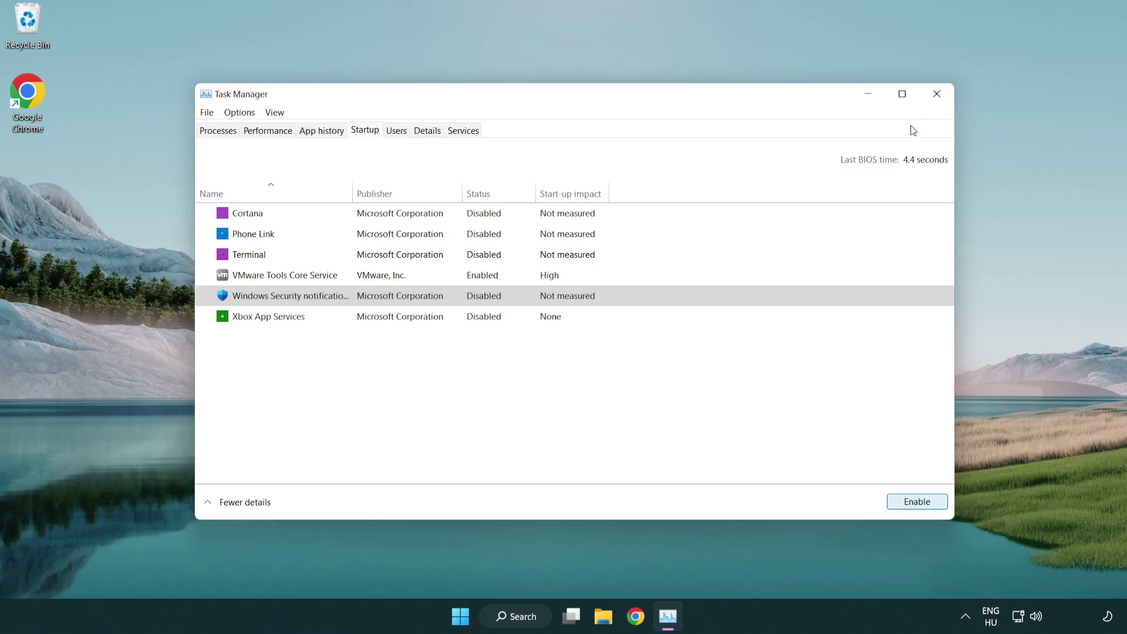
click(937, 93)
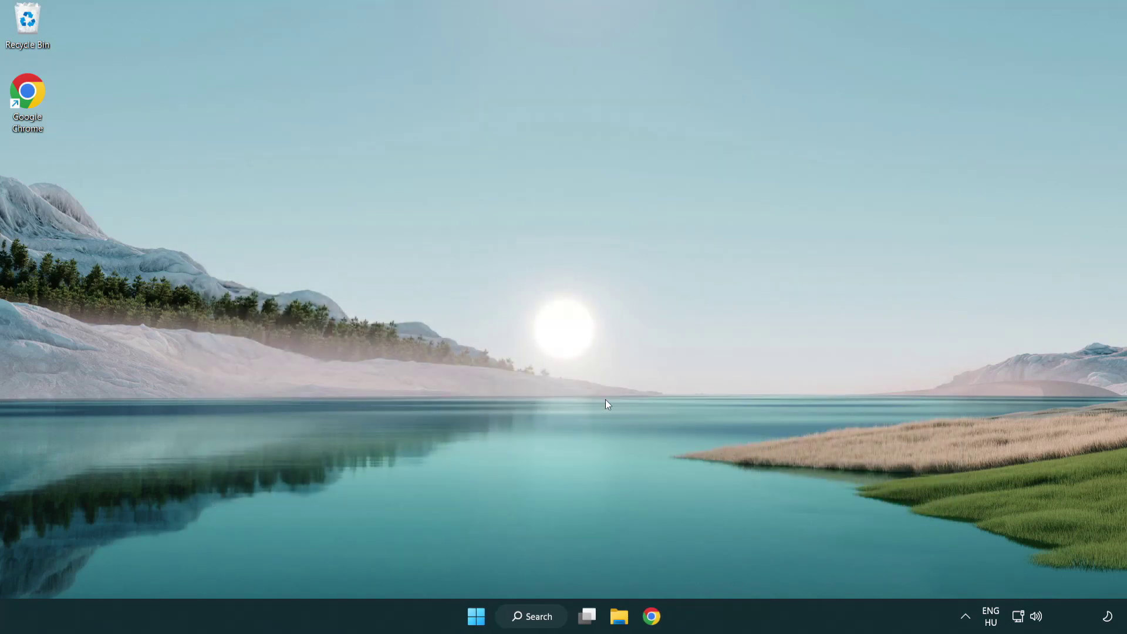
Launch Command Prompt as administrator from a 'cmd' search and reposition its window.
click(529, 614)
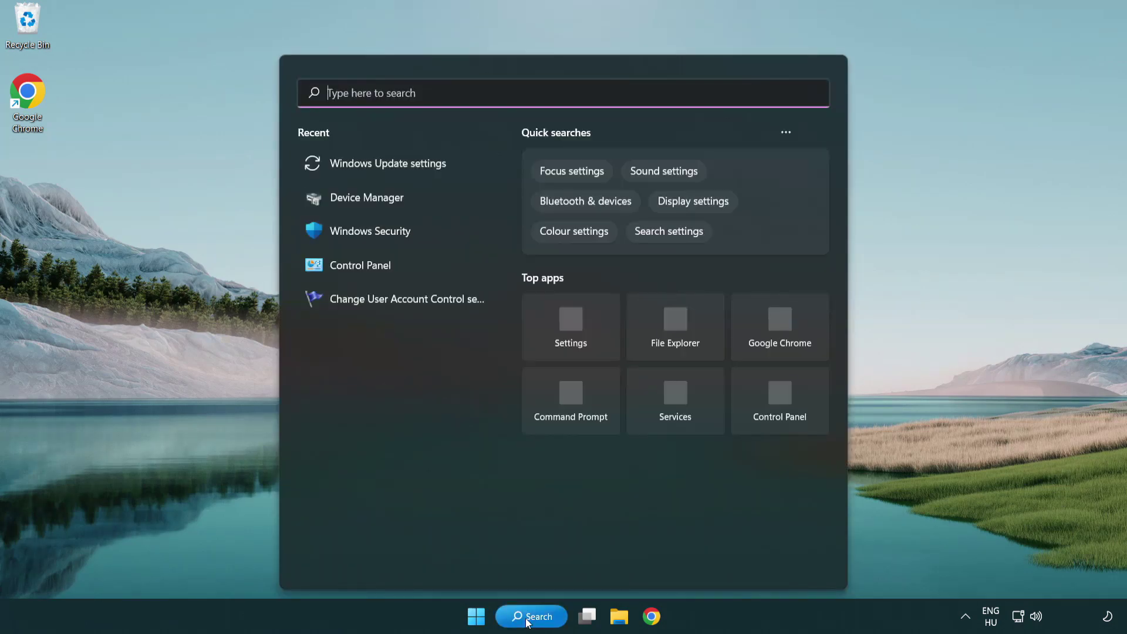
text(c)
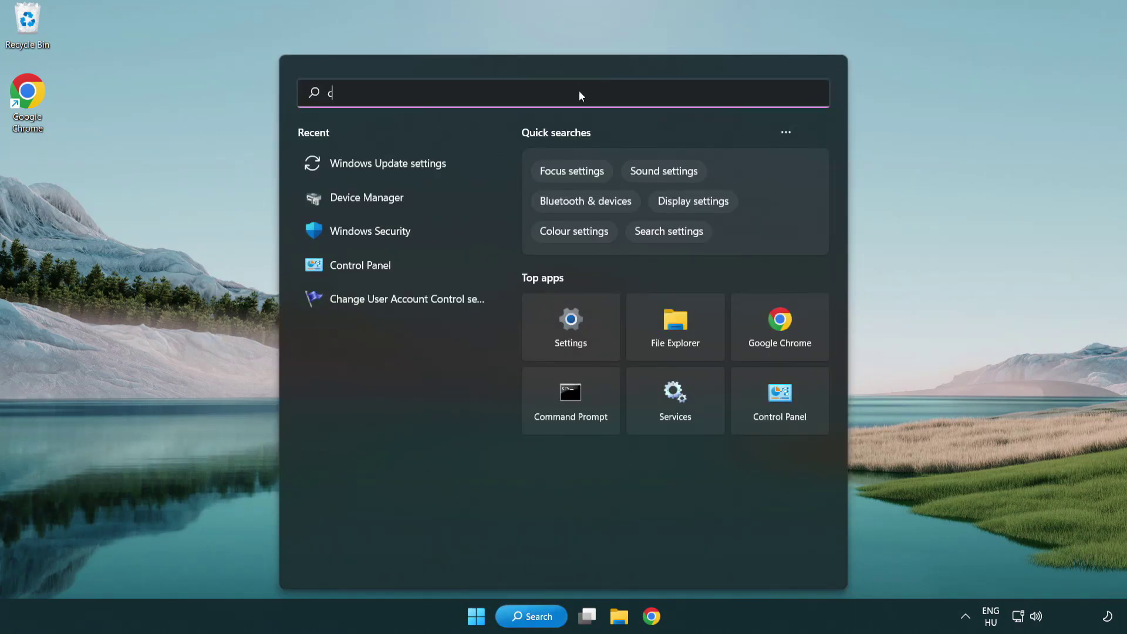
text(md)
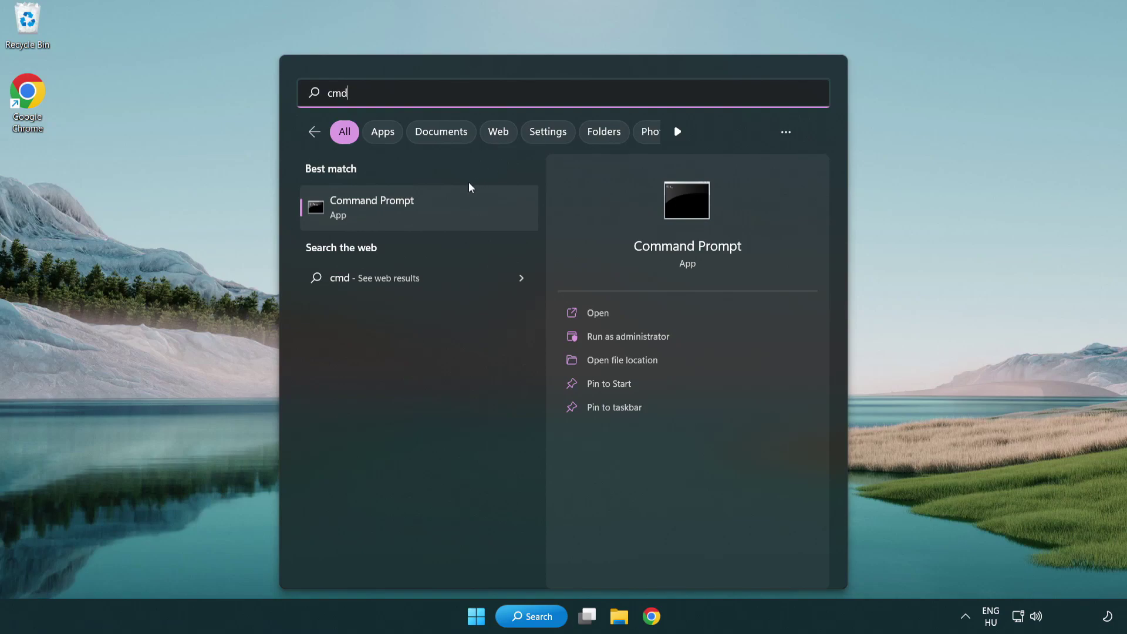
right_click(432, 216)
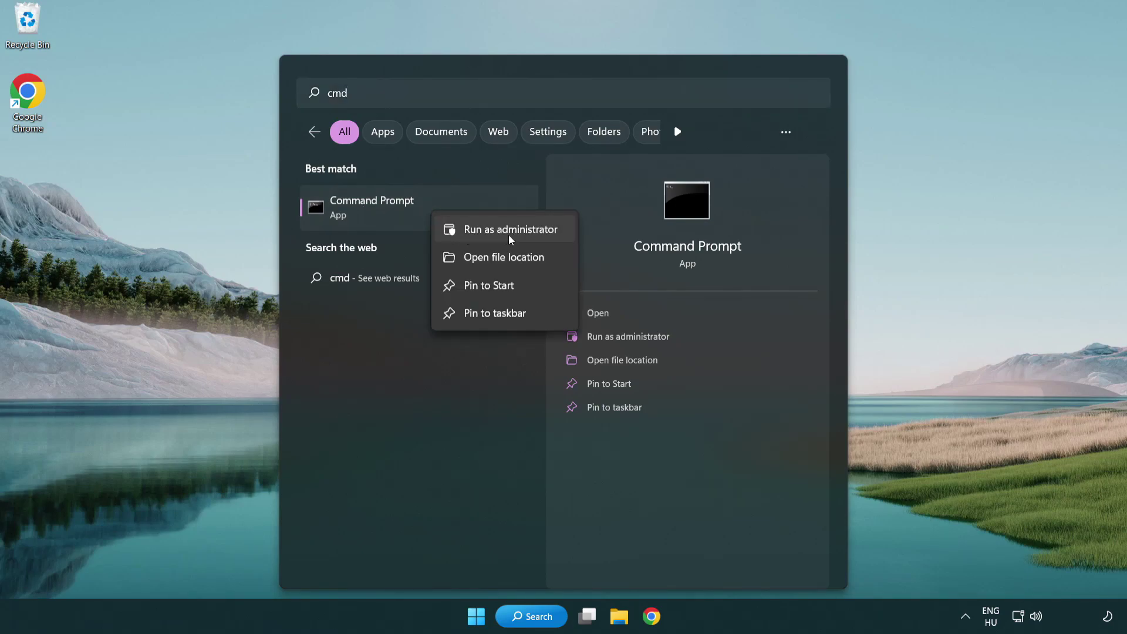
click(508, 231)
drag(401, 67, 568, 115)
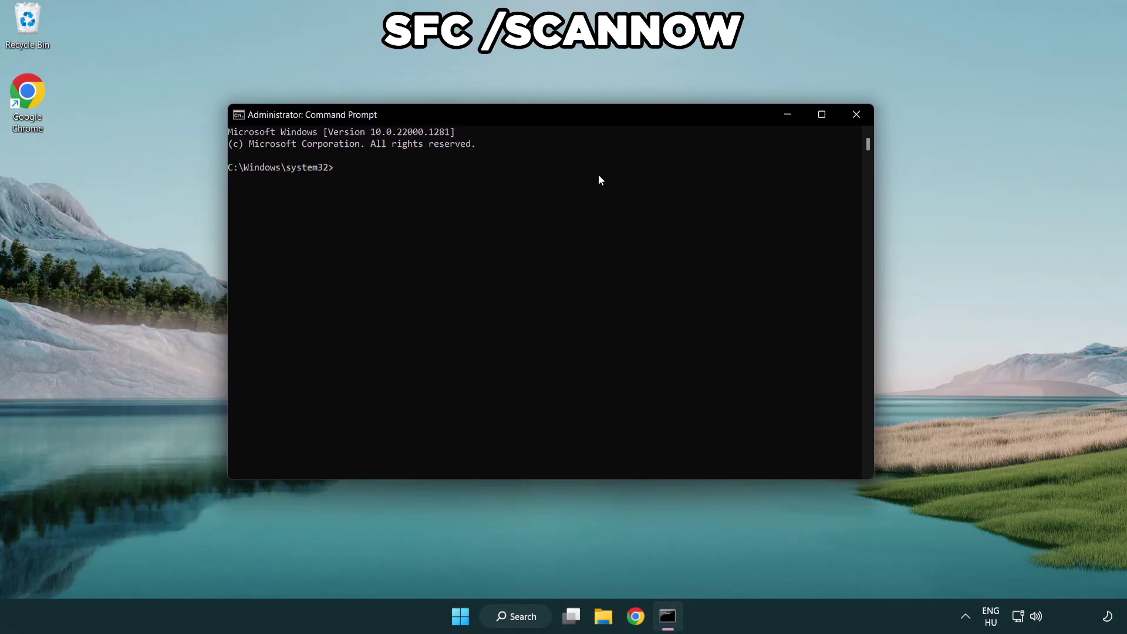
text(sfc /s)
text(cannow)
Run sfc /scannow and let verification reach 100% with no integrity violations.
key(Return)
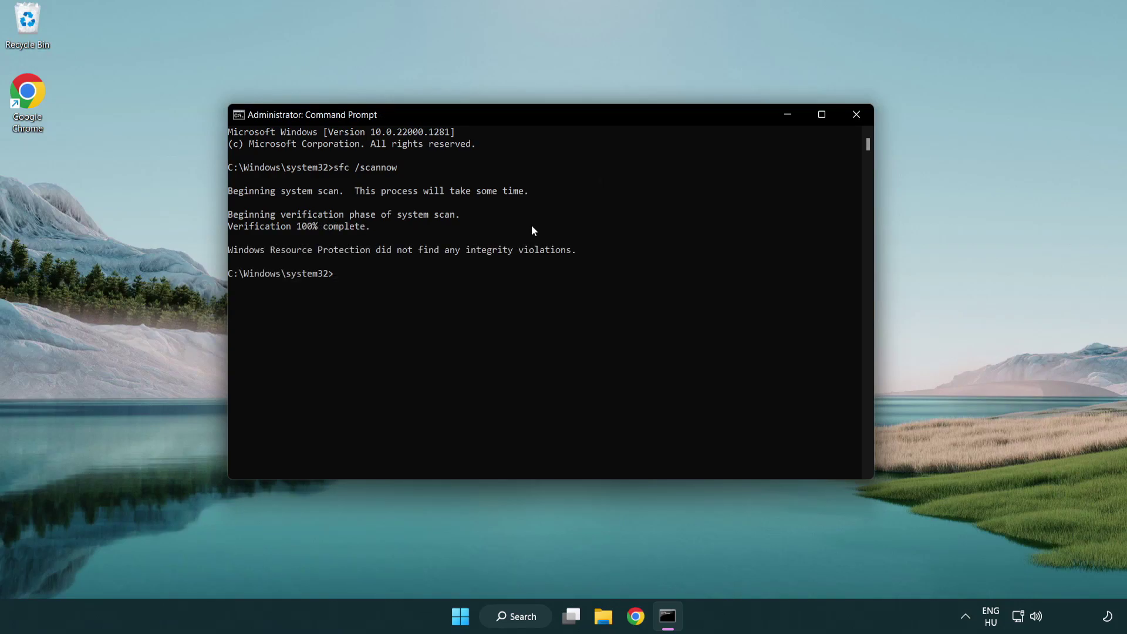
Close Command Prompt, glance at the power options, then launch Windows Security via a 'security' search.
click(859, 118)
click(476, 615)
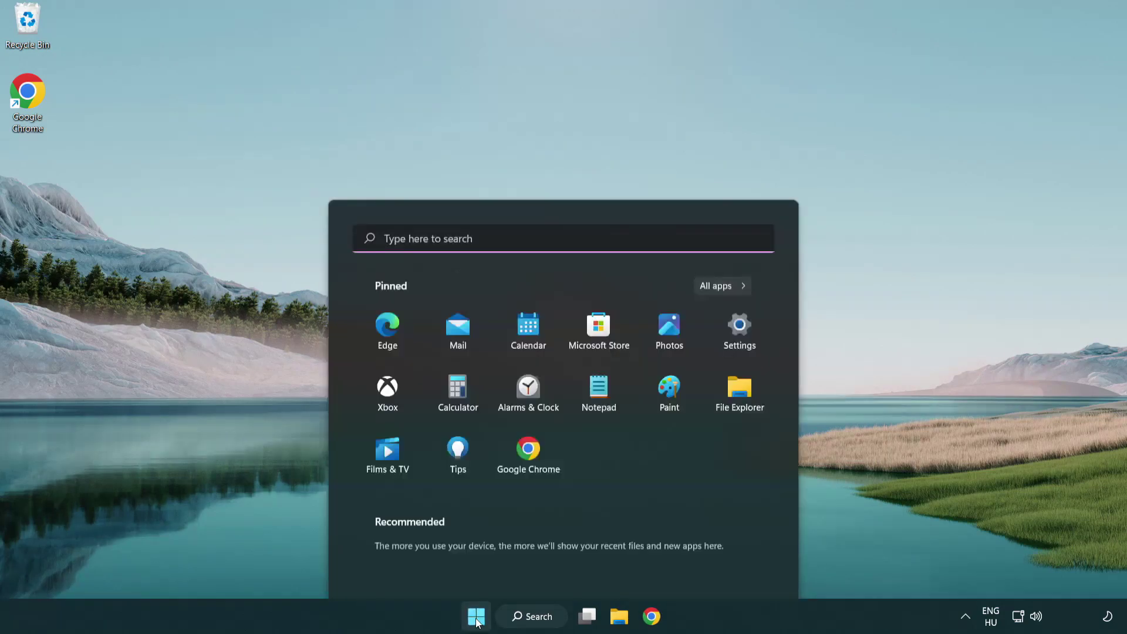
click(746, 565)
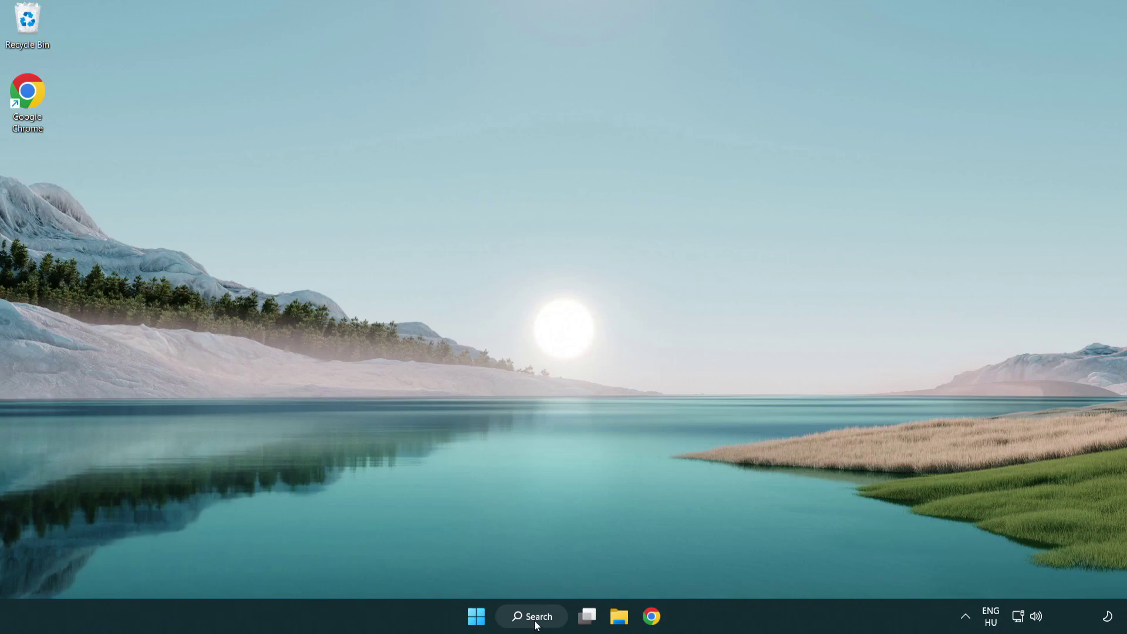
click(535, 619)
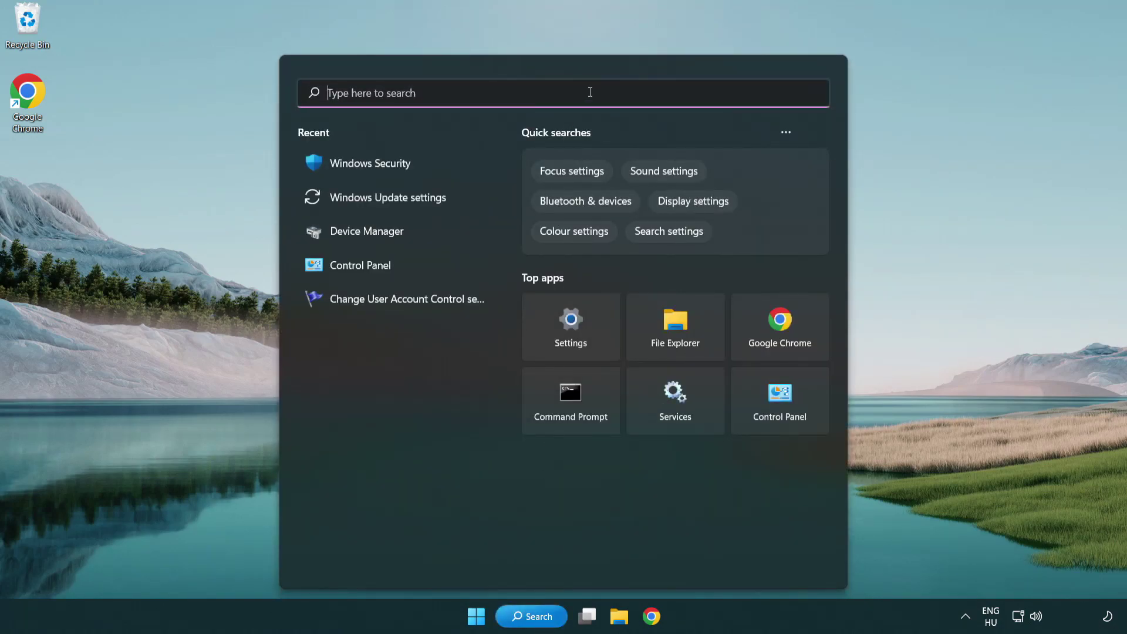
text(secu)
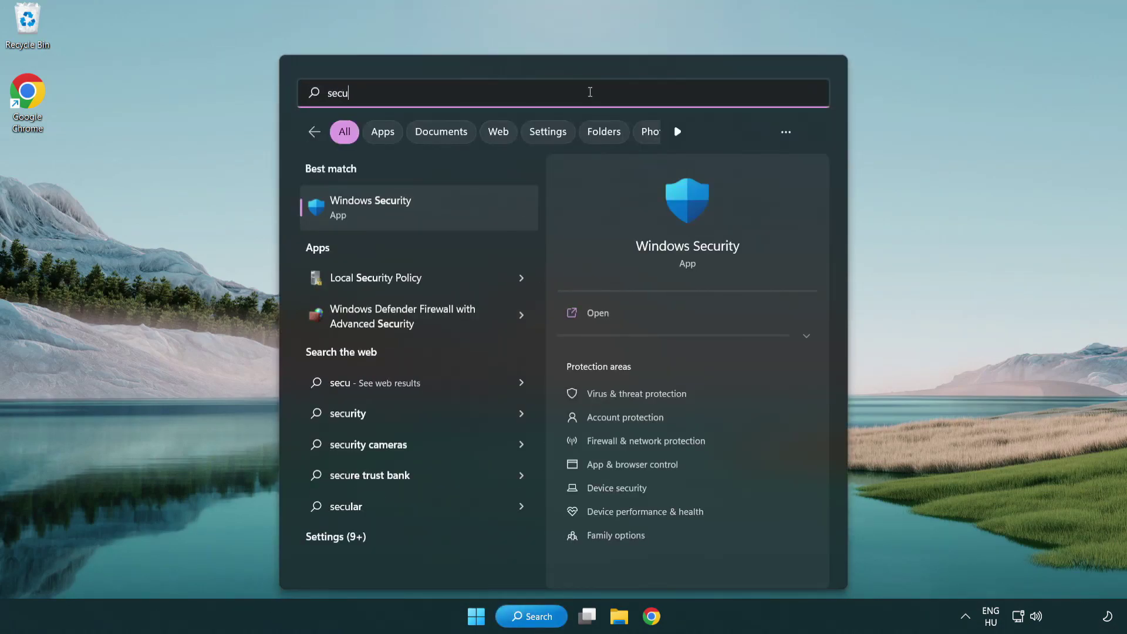
text(rit)
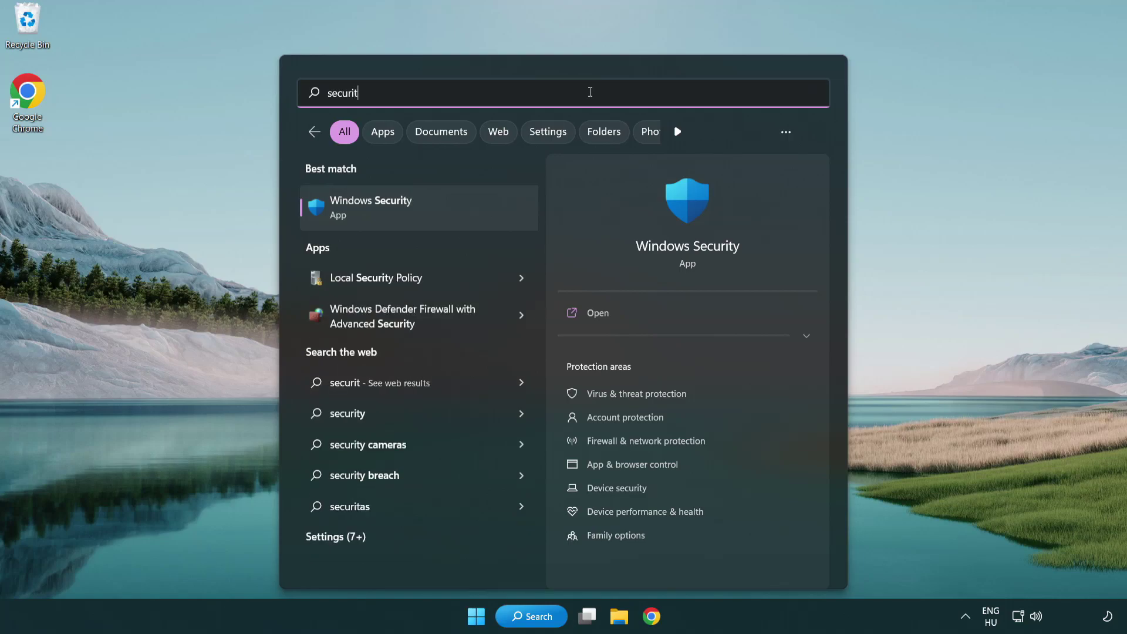
text(y)
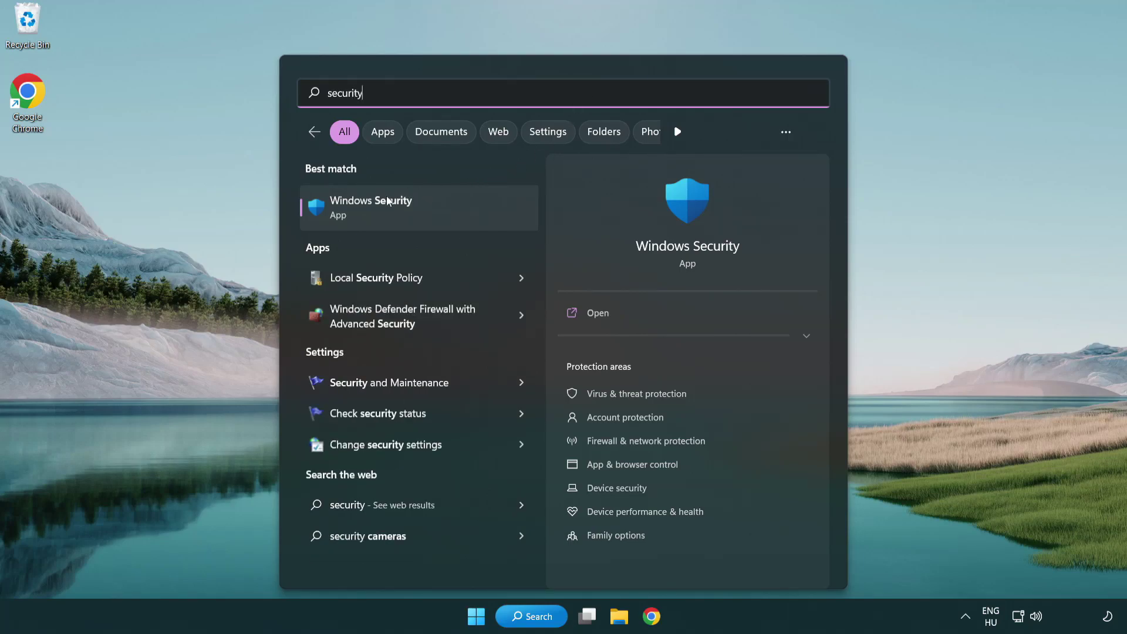
click(461, 214)
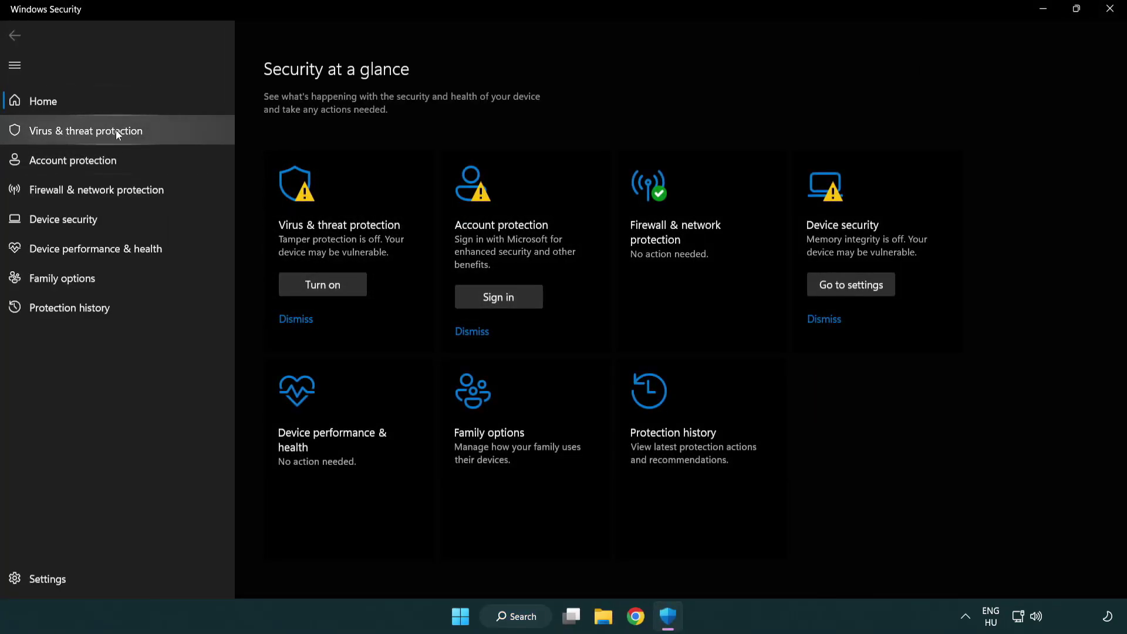
Go through Virus & threat protection settings to the Exclusions page listing chrome.exe.
click(170, 129)
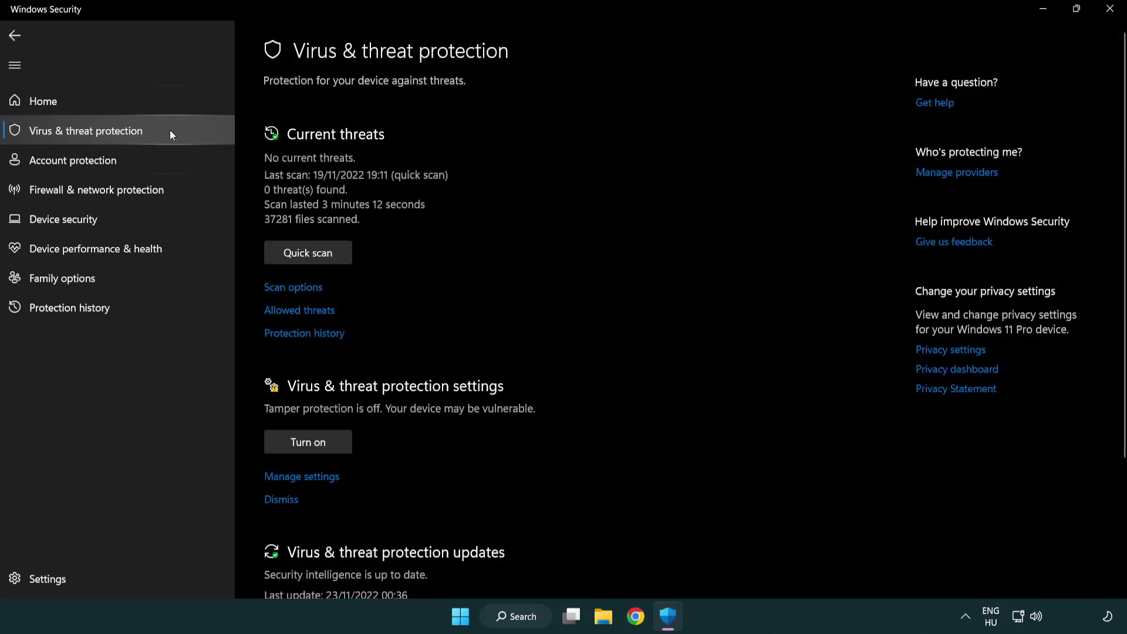
scroll(325, 254, down, 2)
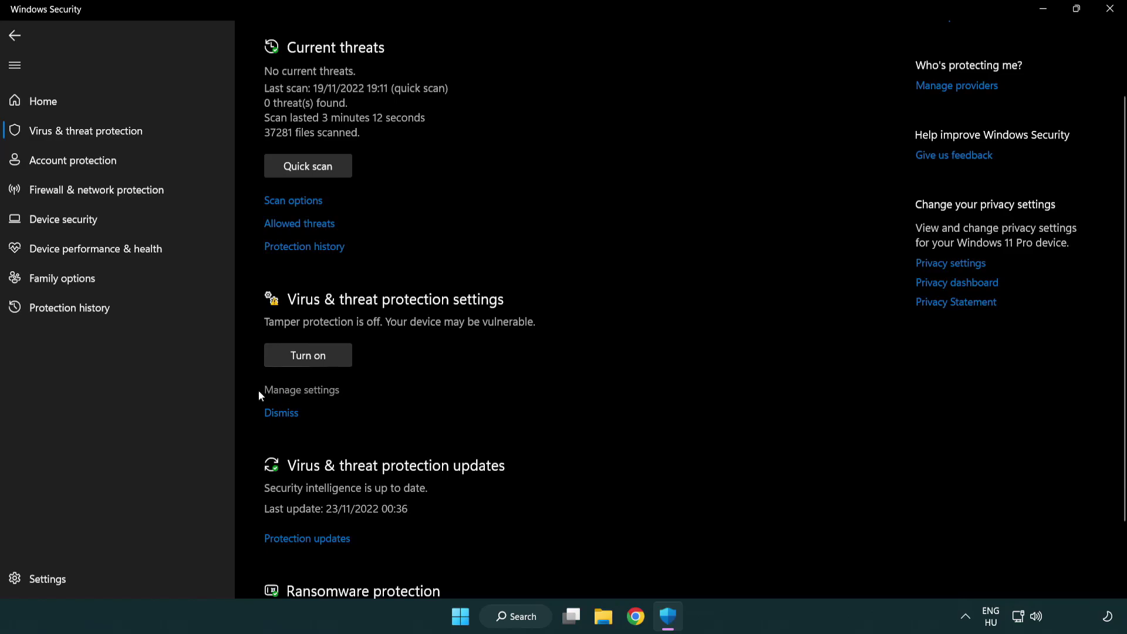
click(300, 391)
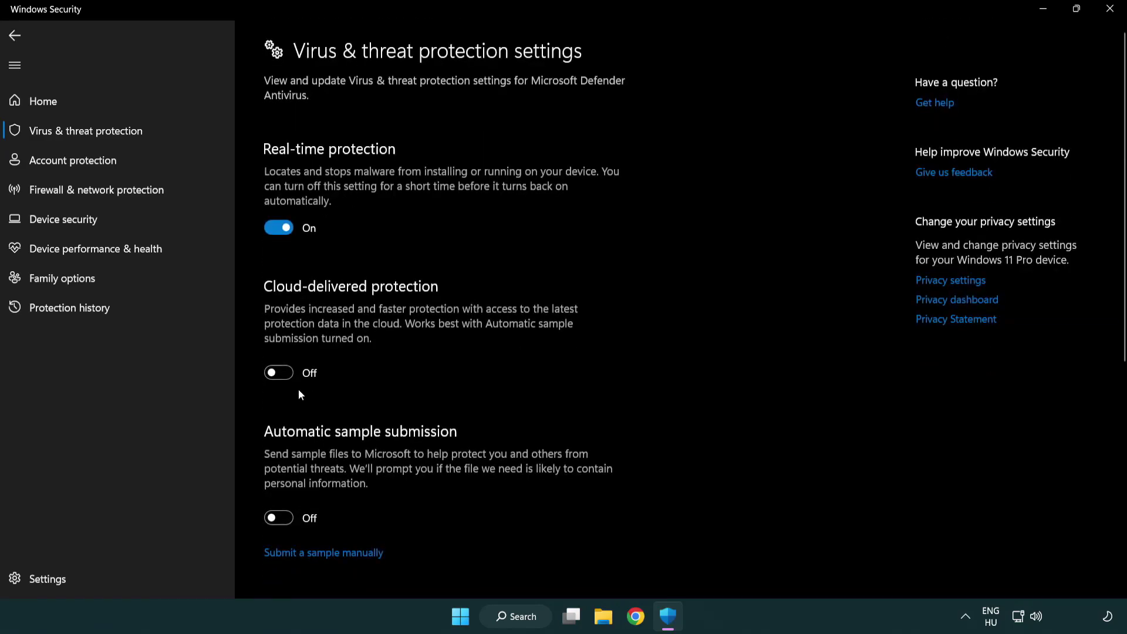
scroll(299, 389, down, 1)
scroll(299, 390, down, 1)
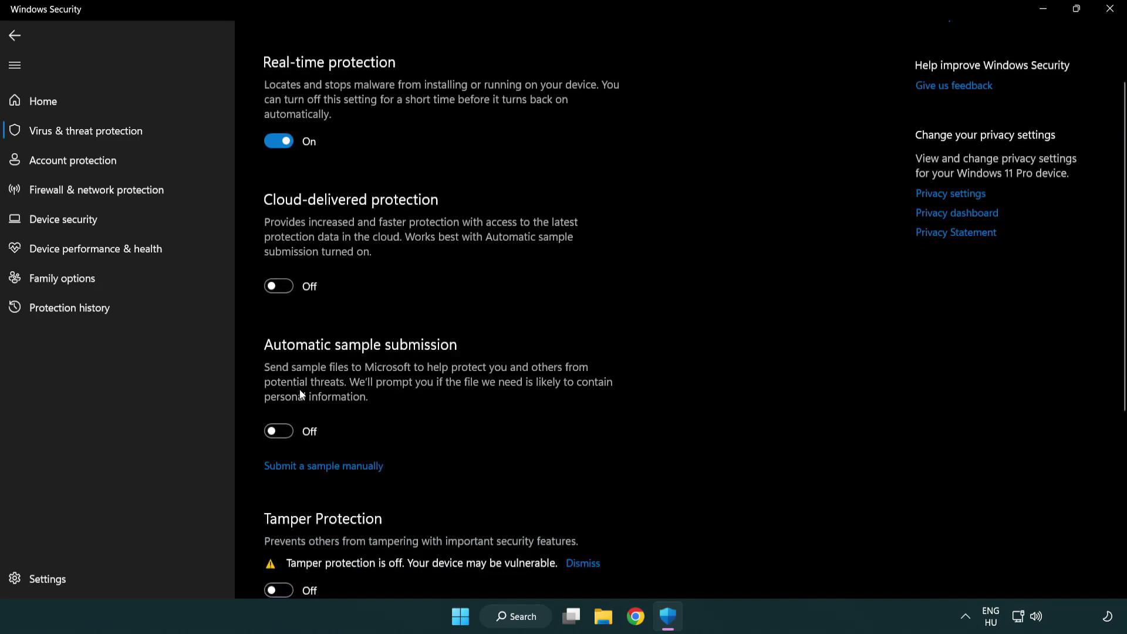
scroll(301, 391, down, 3)
scroll(301, 389, down, 4)
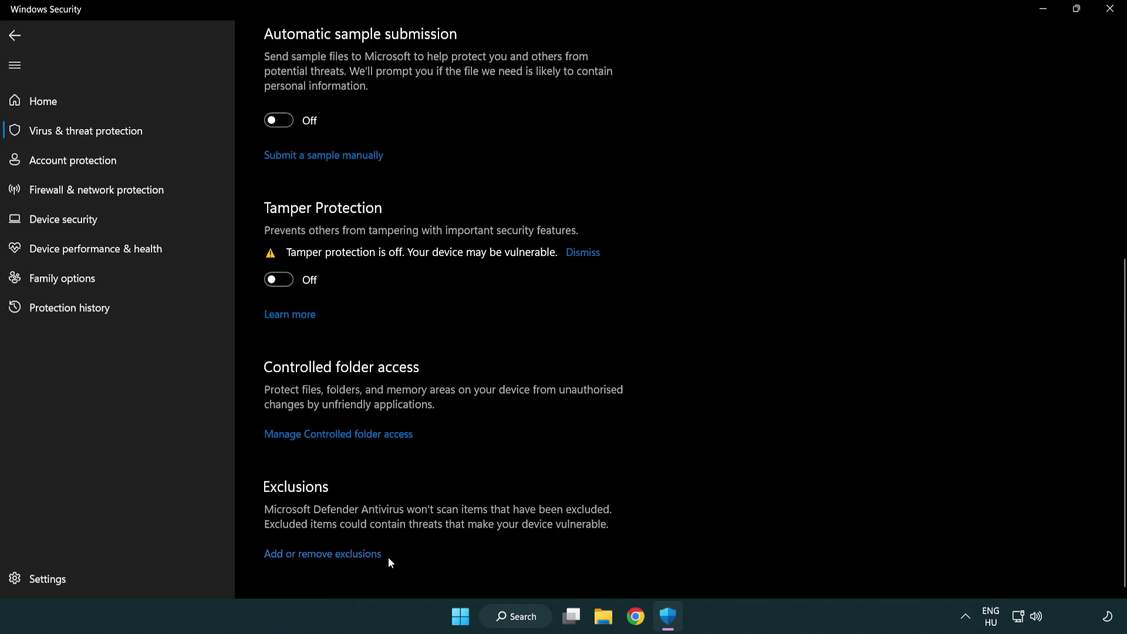
click(370, 559)
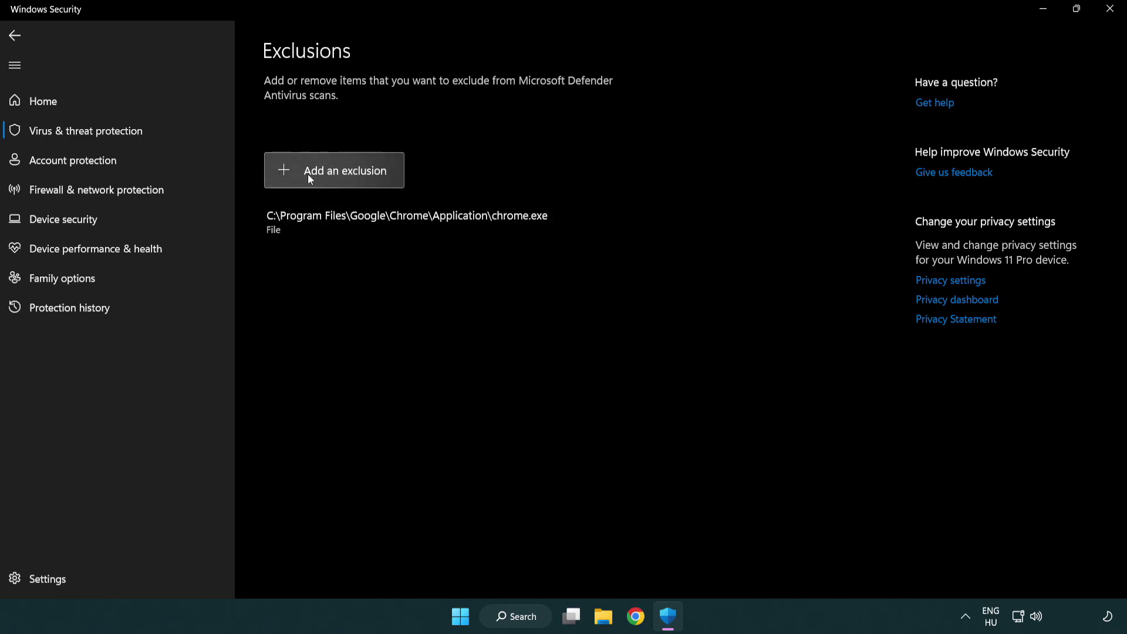
Add a File exclusion and select the NOT WORKING APP shortcut in C:\Program Files (x86).
click(337, 174)
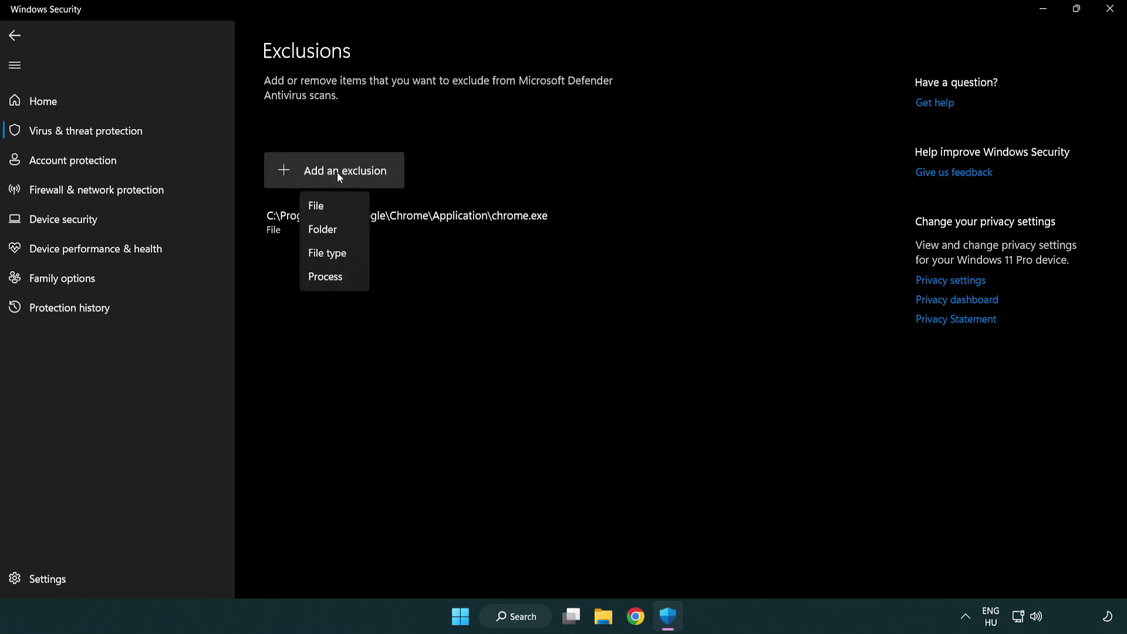
click(338, 211)
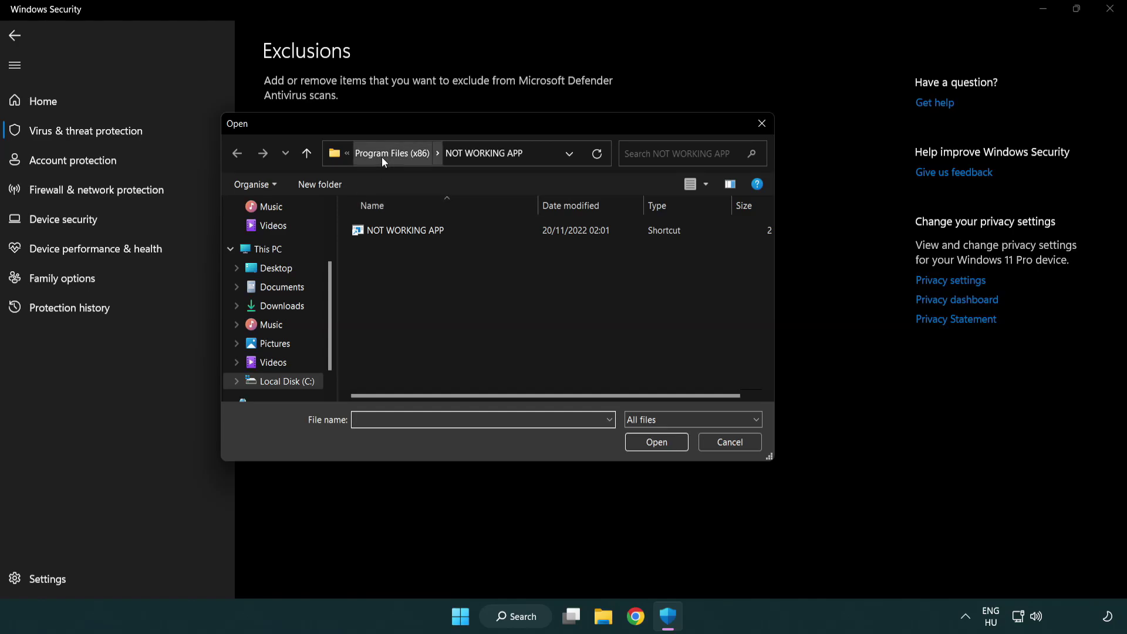
click(381, 154)
click(385, 155)
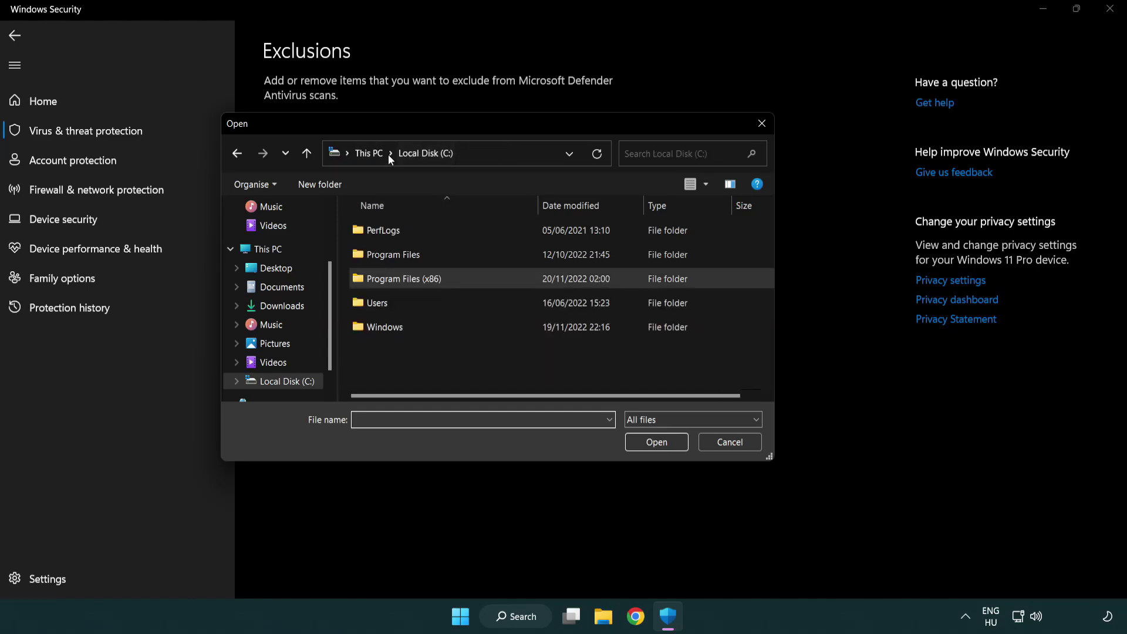
click(381, 156)
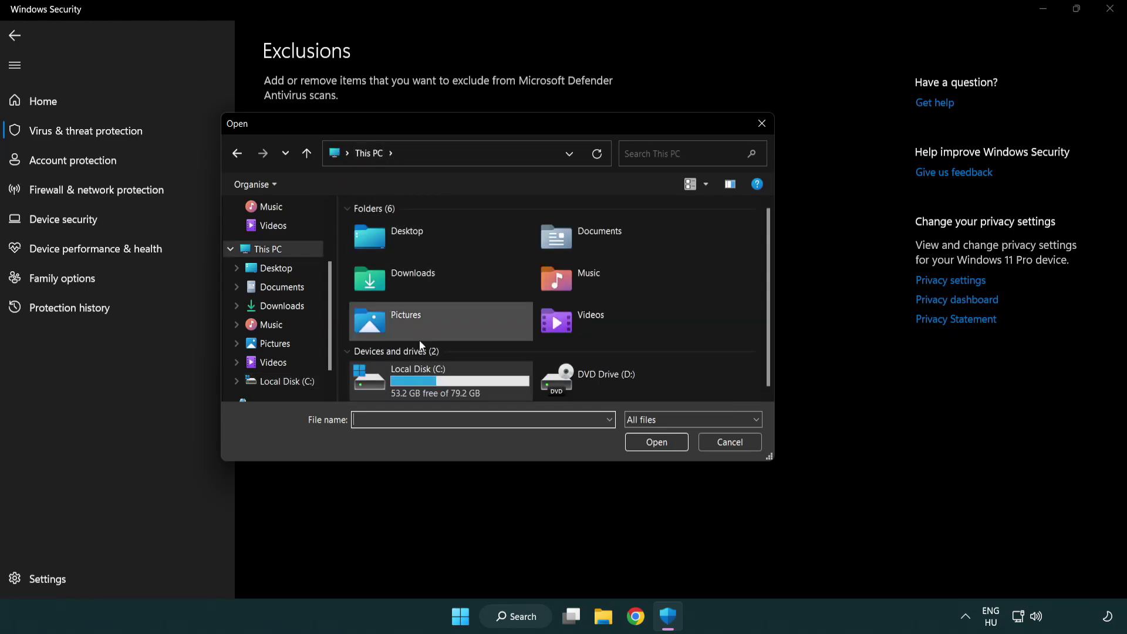
double_click(411, 389)
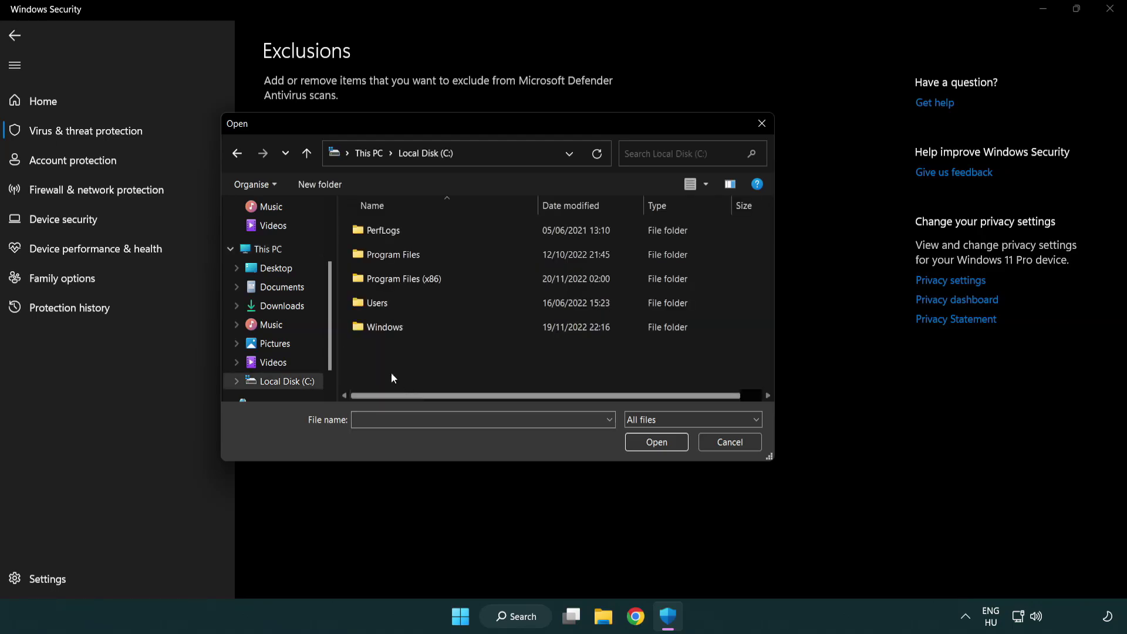
double_click(412, 278)
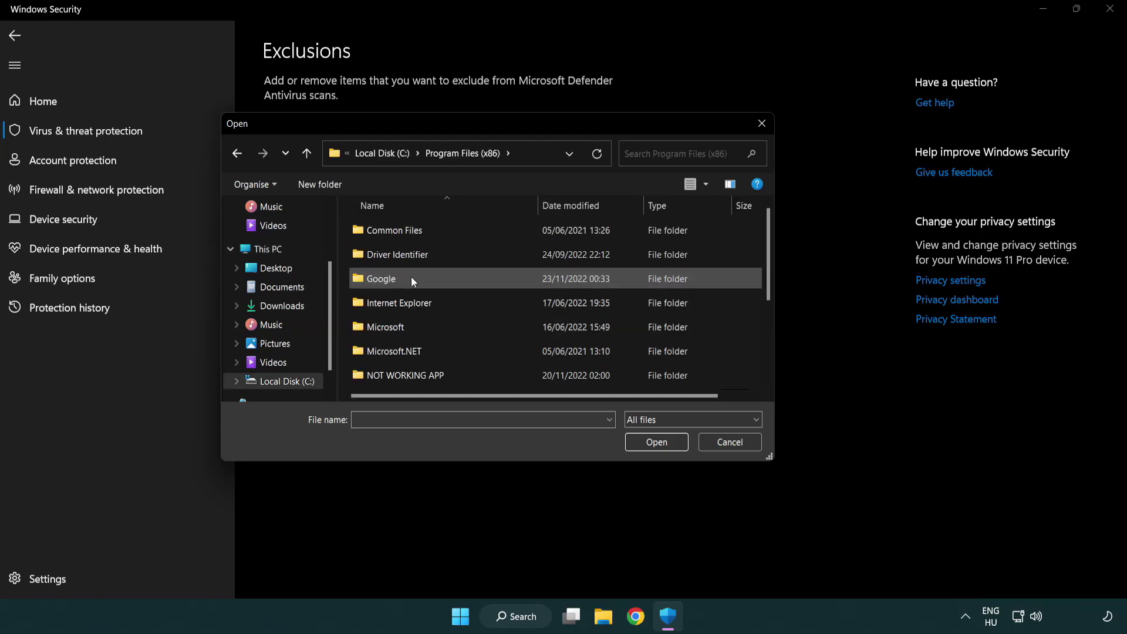
double_click(420, 377)
click(397, 229)
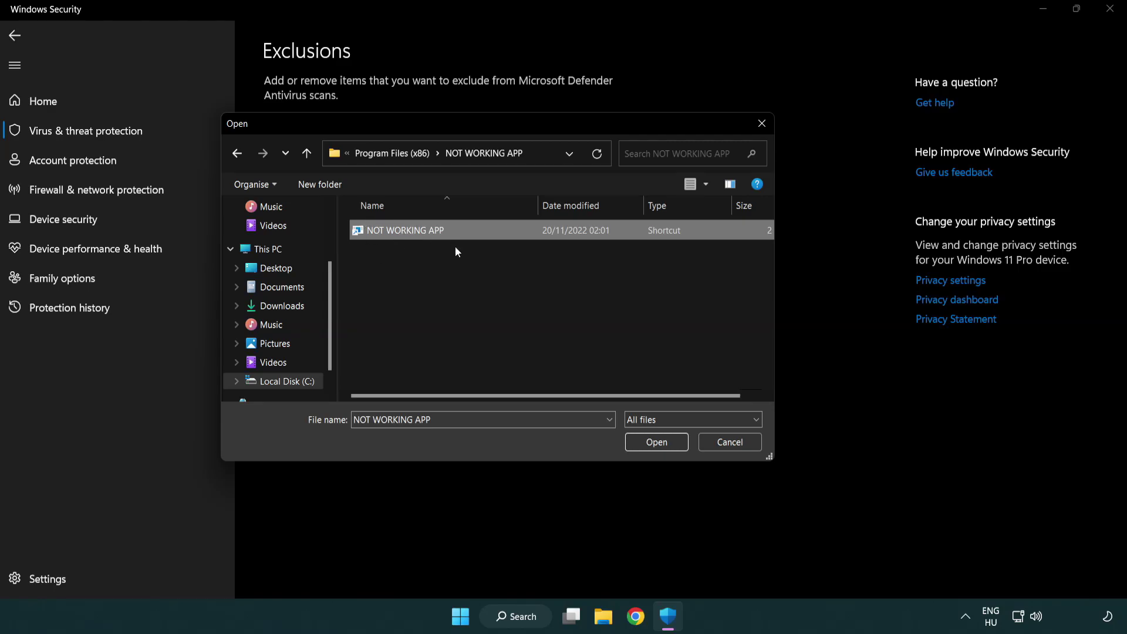